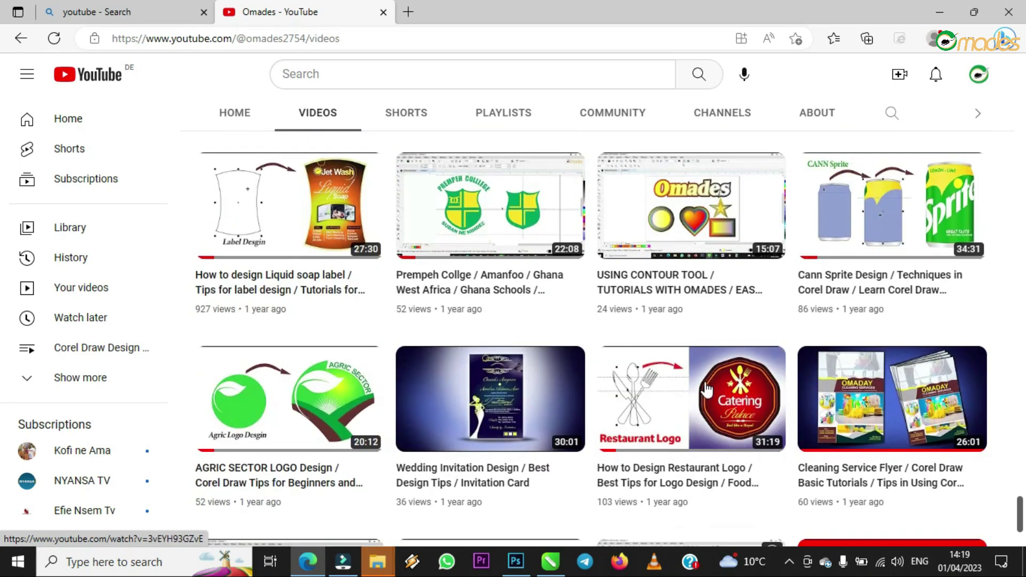
- Look through the Omades channel's video list down to the oldest uploads and return to the newest ones
scroll(707, 390, down, 1)
scroll(705, 382, down, 2)
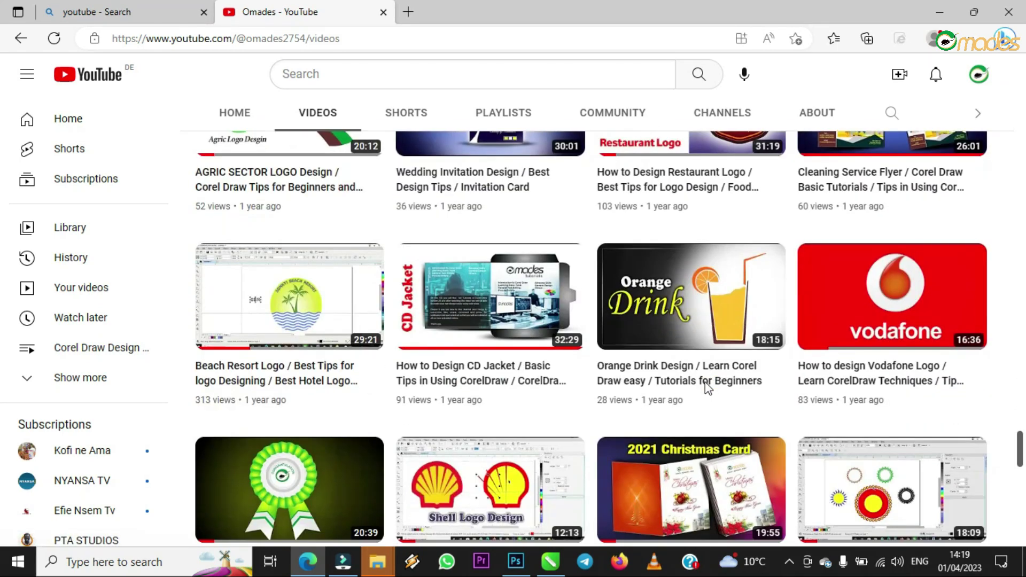
scroll(706, 385, down, 2)
scroll(707, 388, down, 4)
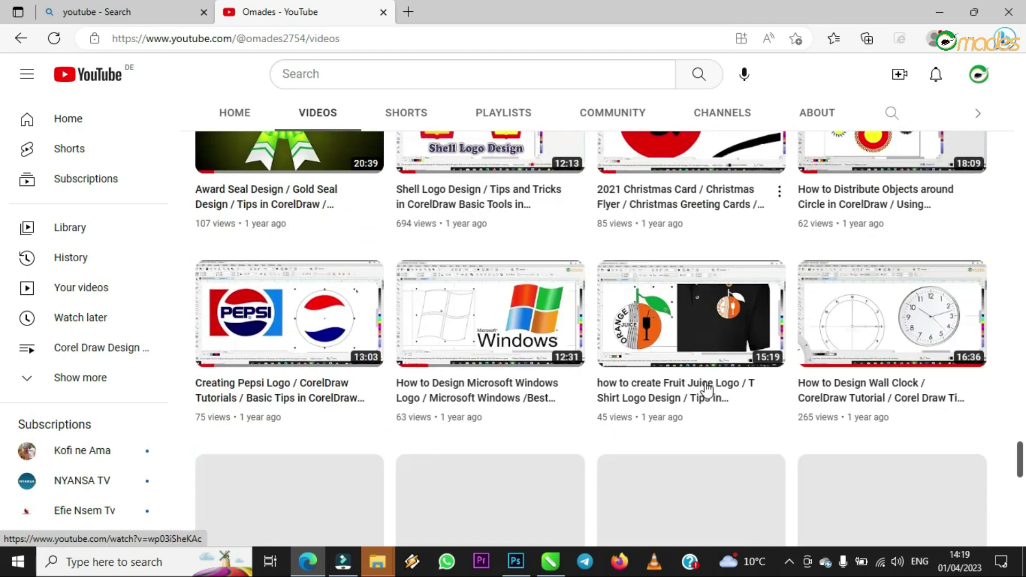
scroll(706, 389, down, 4)
scroll(707, 390, down, 4)
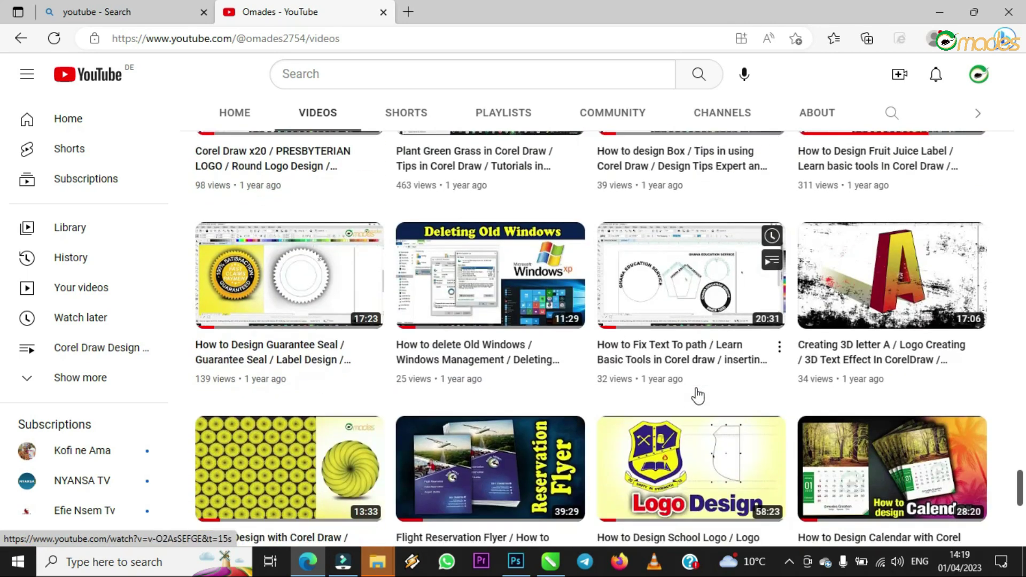
scroll(911, 426, down, 8)
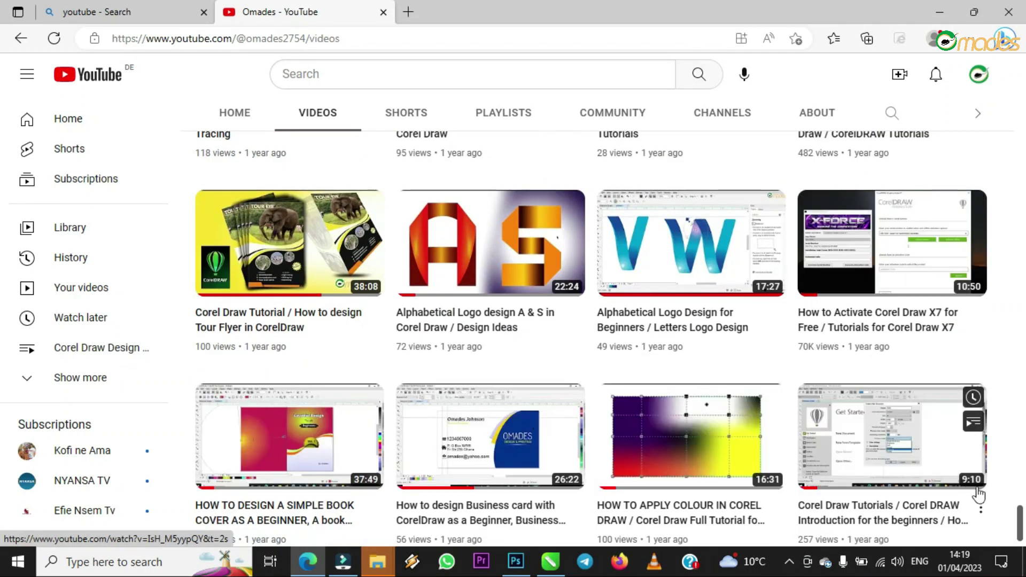
scroll(978, 491, down, 1)
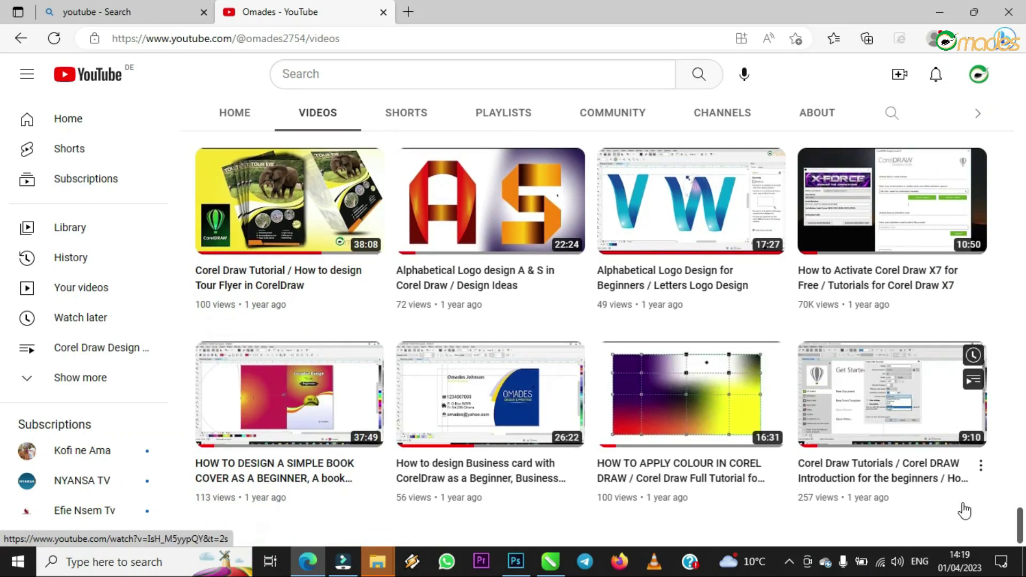
drag(1021, 521, 1021, 75)
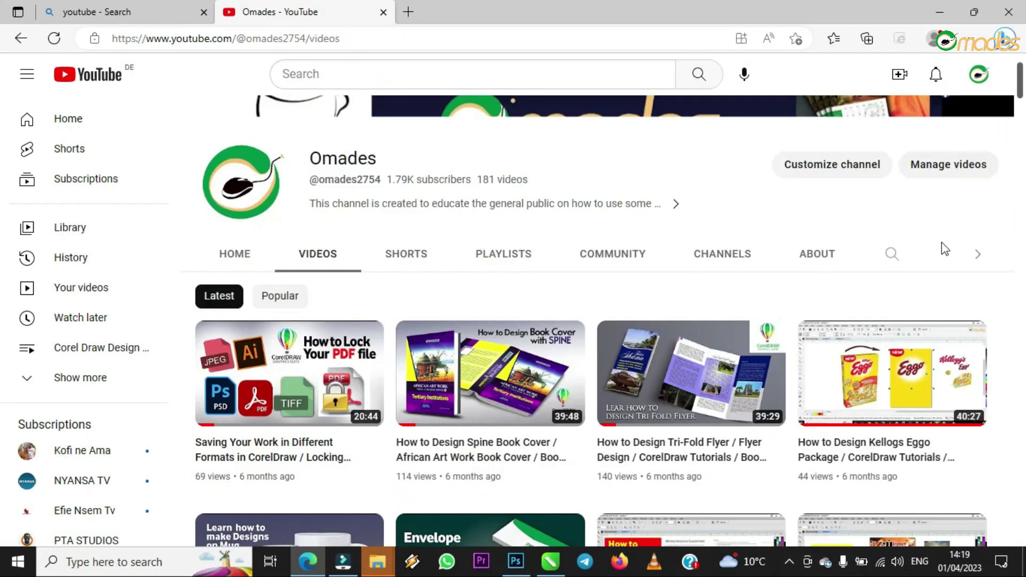
scroll(919, 277, up, 2)
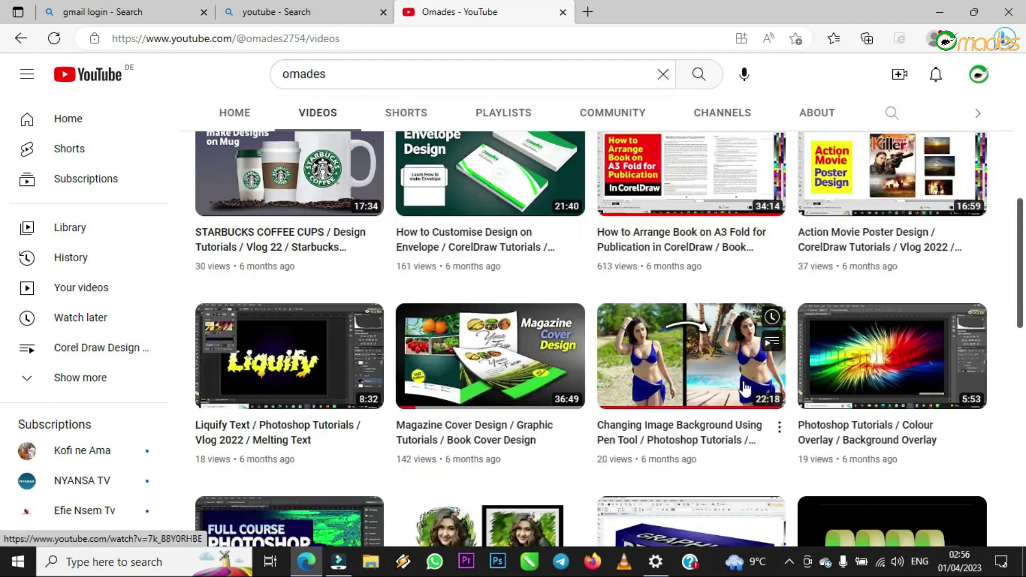
- Find the video "How to arrange a Book in Corel Draw" in the channel's list and open it
scroll(564, 369, down, 10)
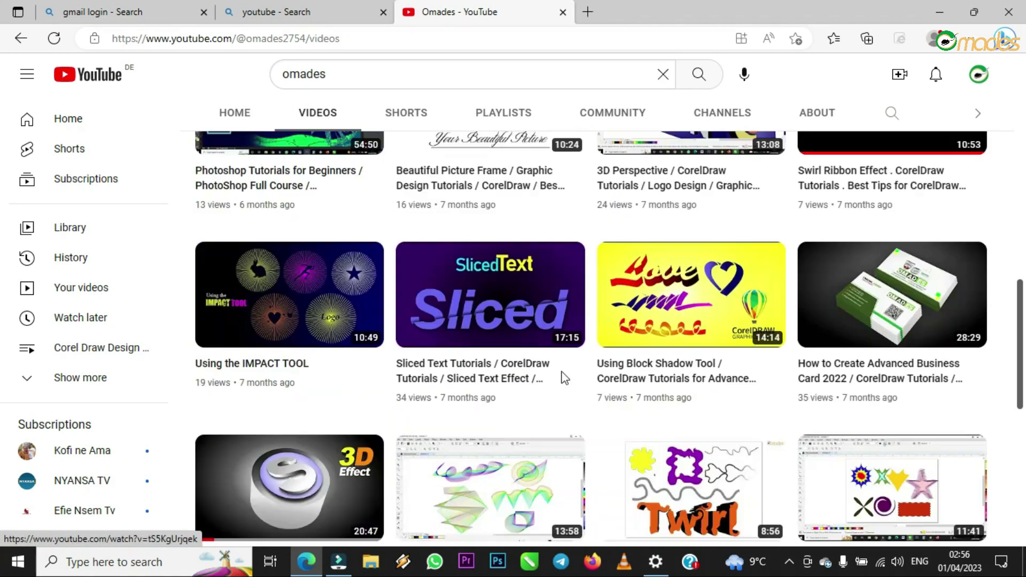
scroll(568, 363, down, 12)
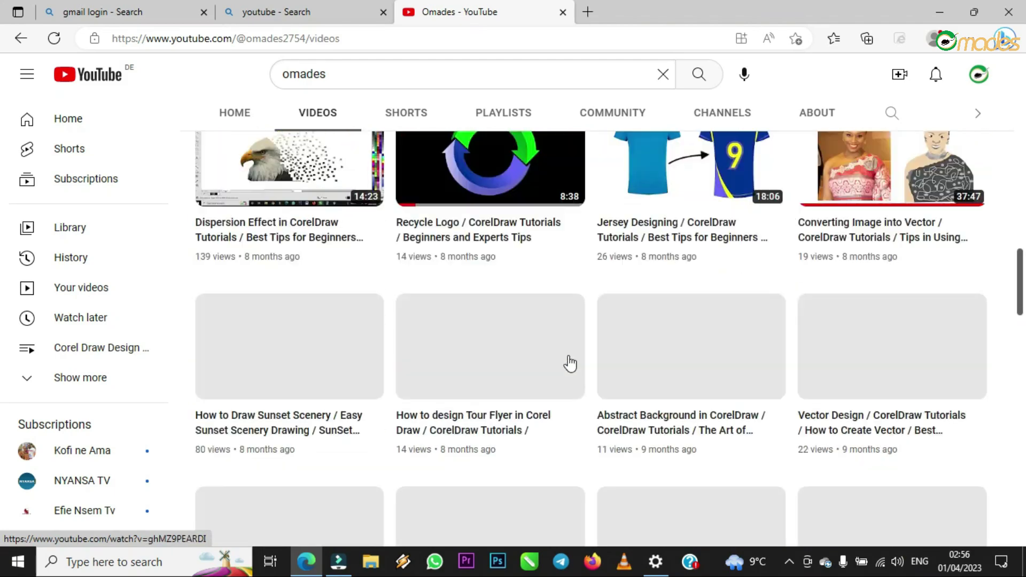
scroll(575, 355, up, 6)
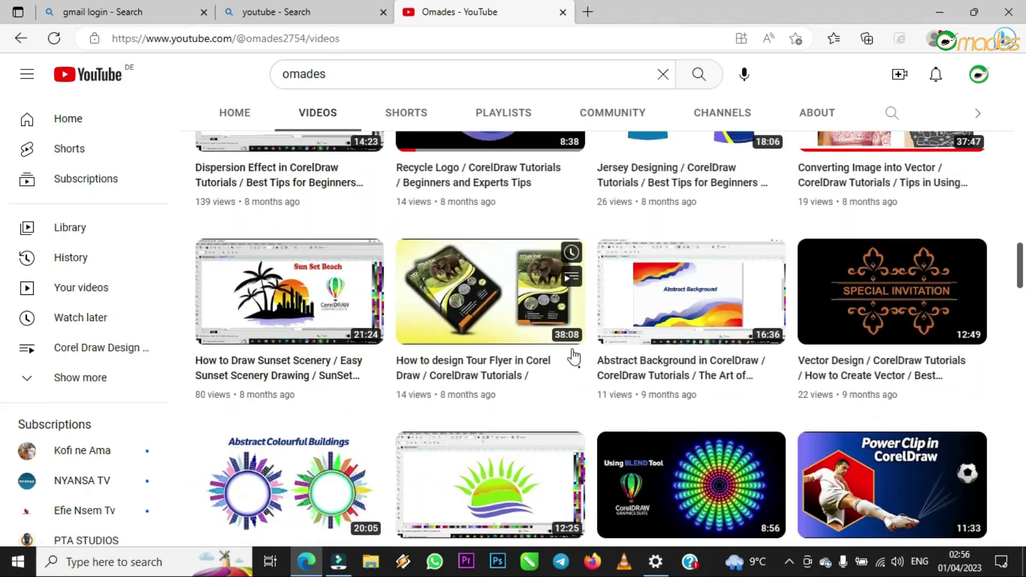
scroll(574, 355, down, 13)
mouse_move(578, 345)
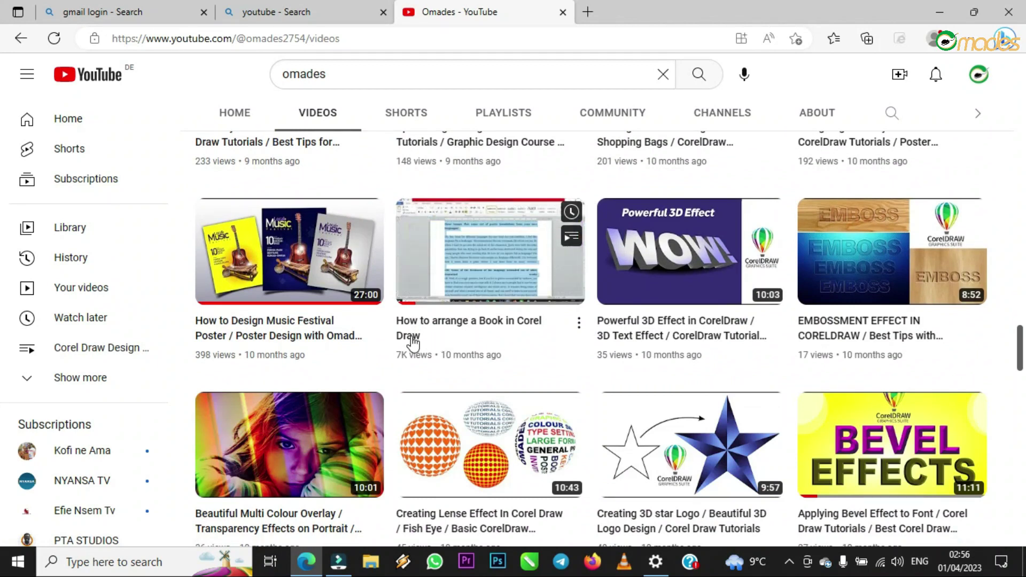
click(463, 359)
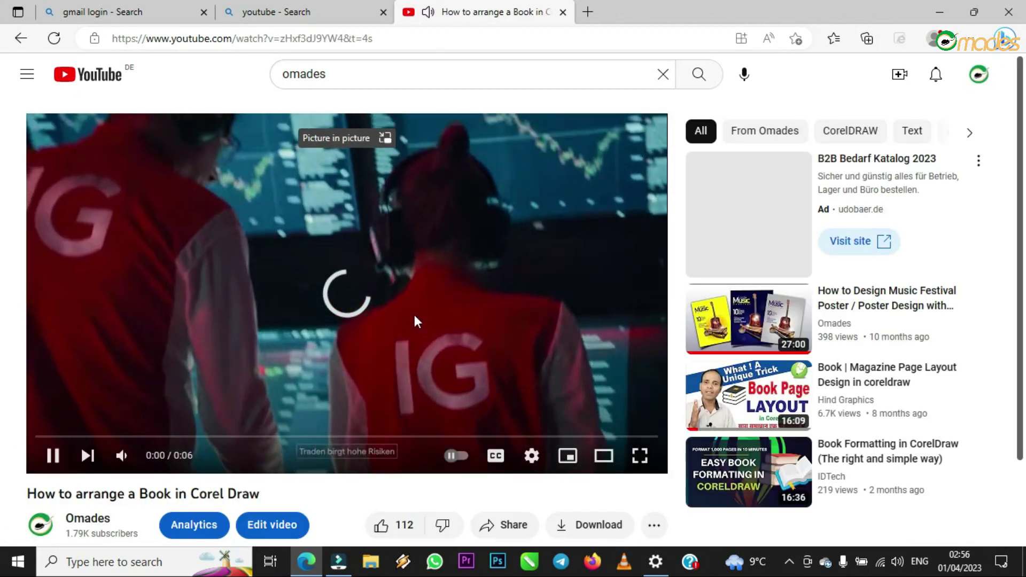
- Read the viewer comments under the book arrangement video, including the questions about page order, printing and custom paper size
scroll(459, 345, down, 7)
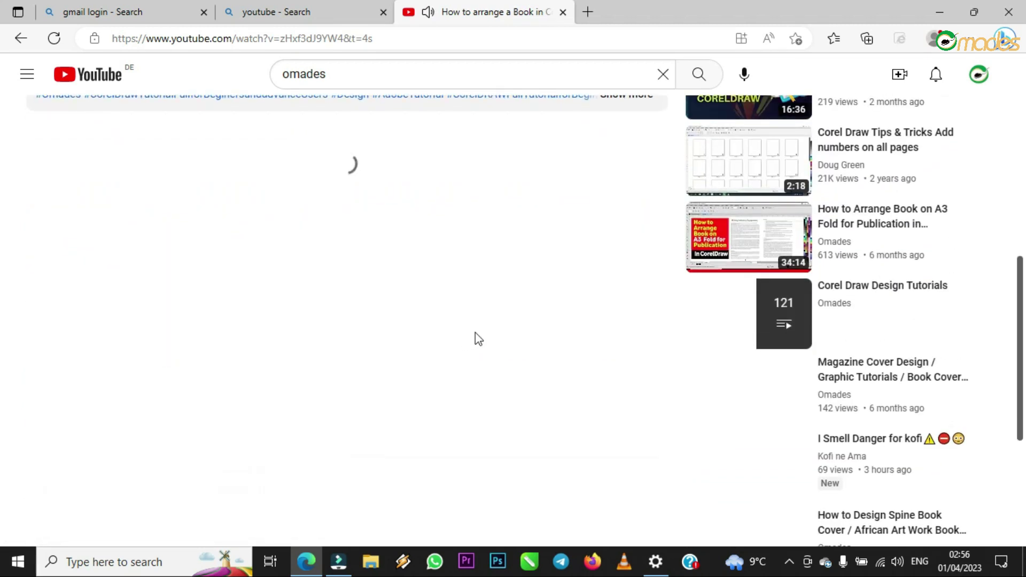
scroll(482, 338, down, 1)
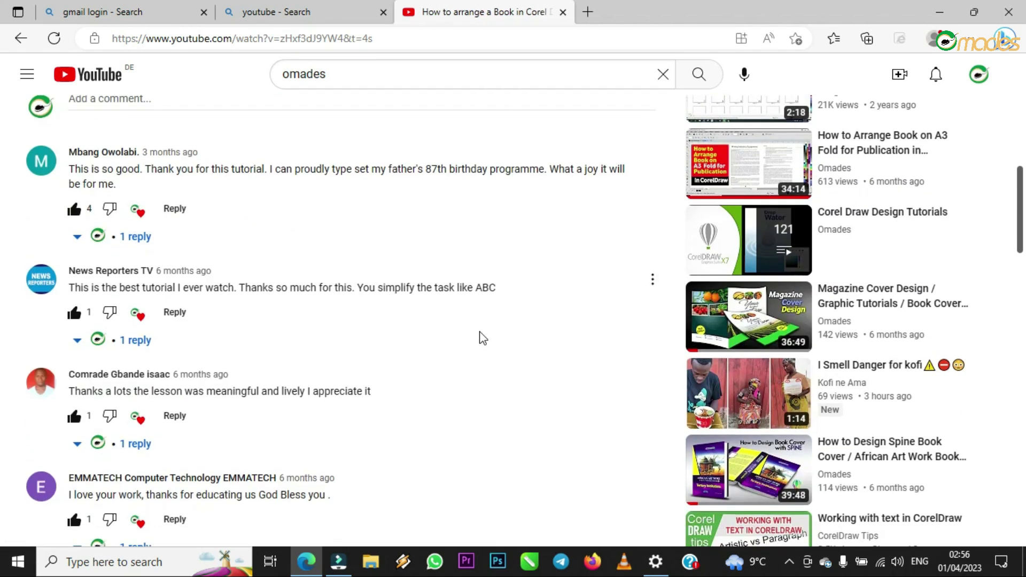
scroll(483, 337, up, 3)
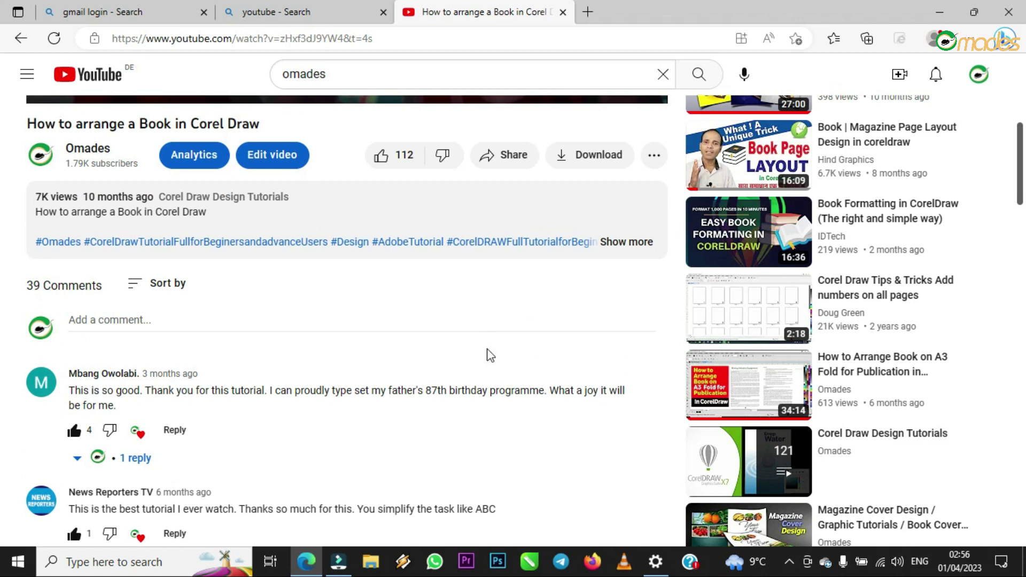
scroll(507, 373, down, 4)
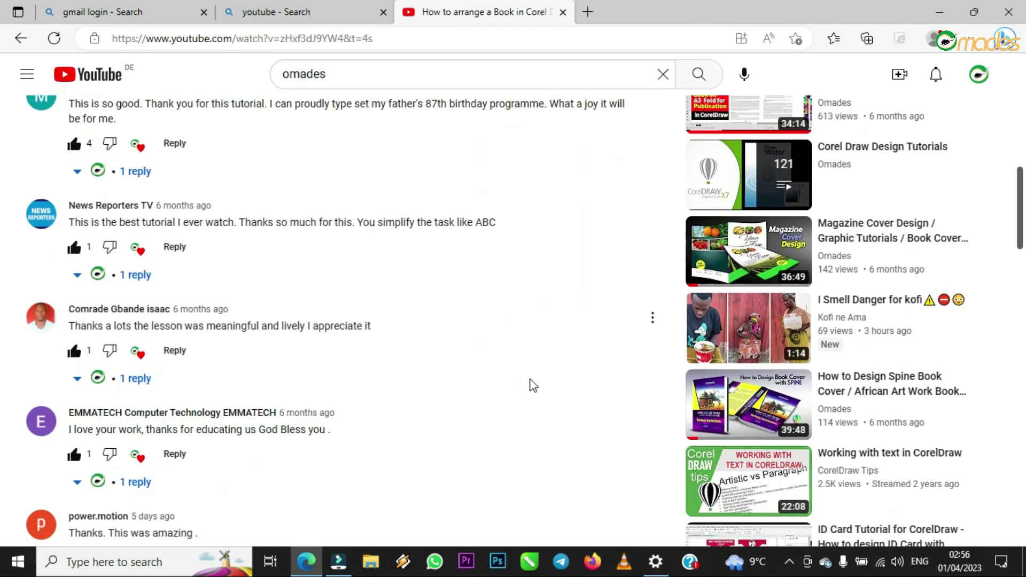
scroll(534, 380, down, 5)
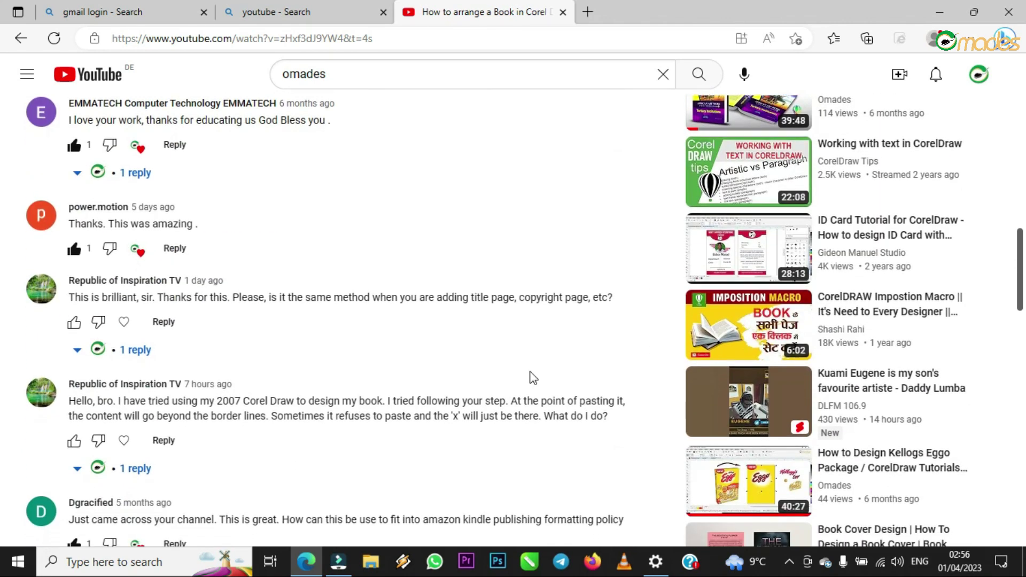
scroll(533, 378, down, 1)
scroll(533, 378, up, 1)
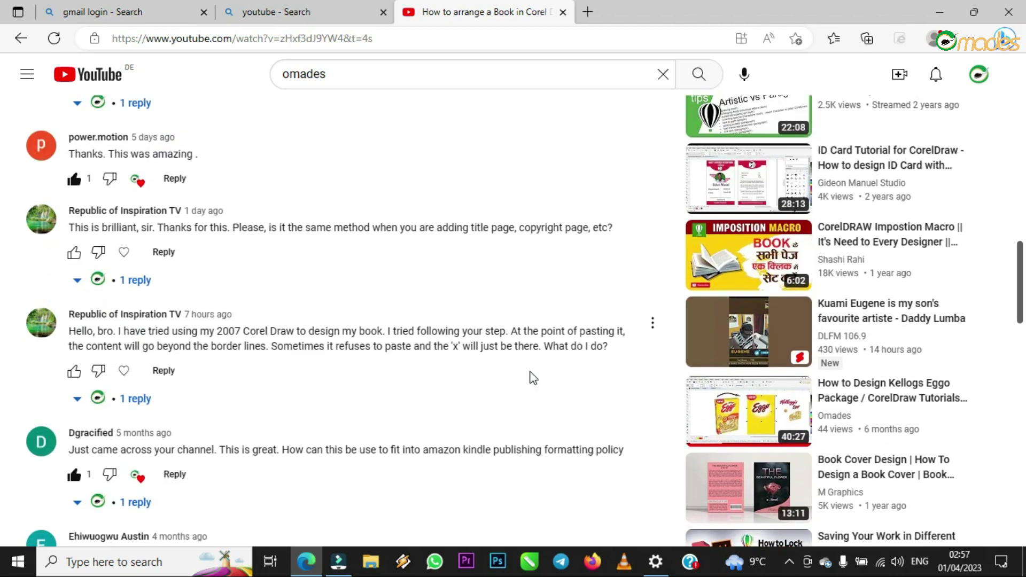
scroll(533, 378, down, 1)
scroll(532, 371, down, 2)
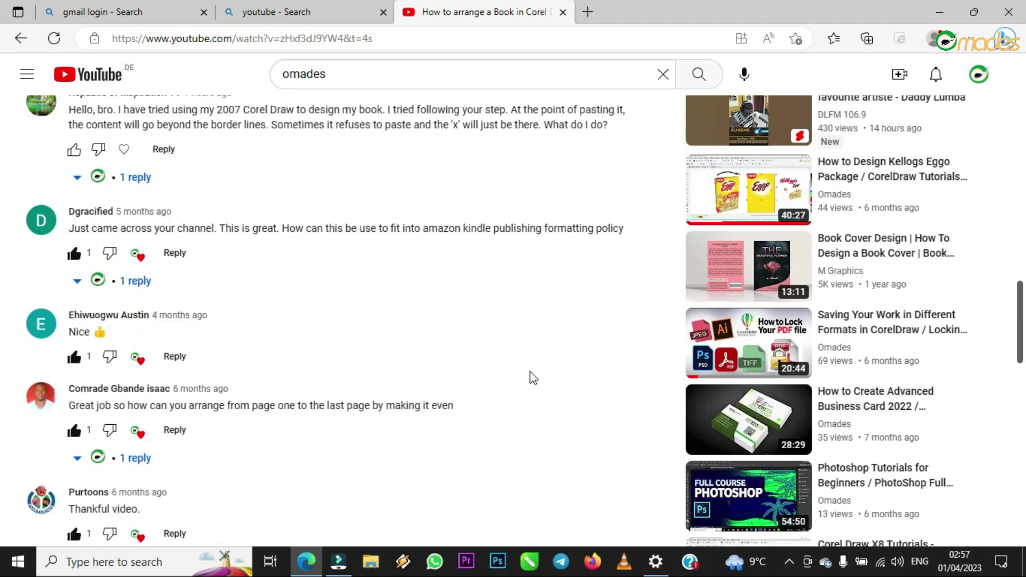
scroll(534, 378, down, 3)
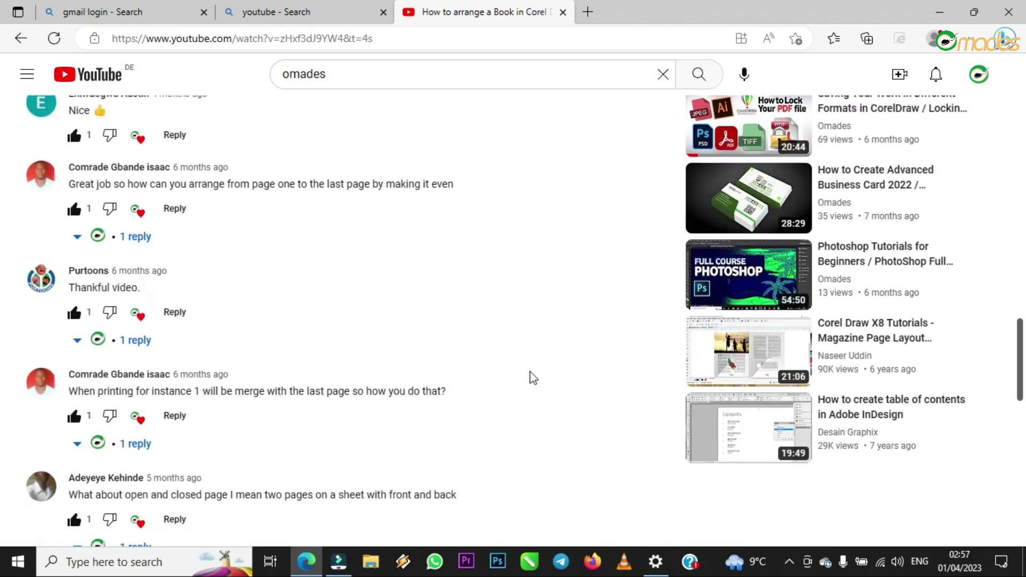
scroll(534, 378, down, 1)
scroll(533, 378, down, 2)
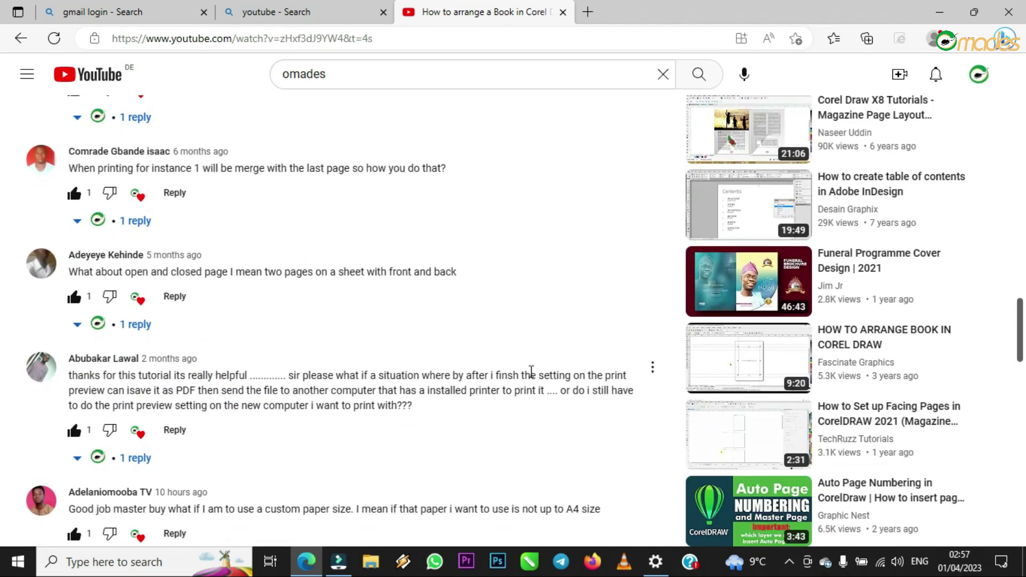
scroll(531, 371, down, 2)
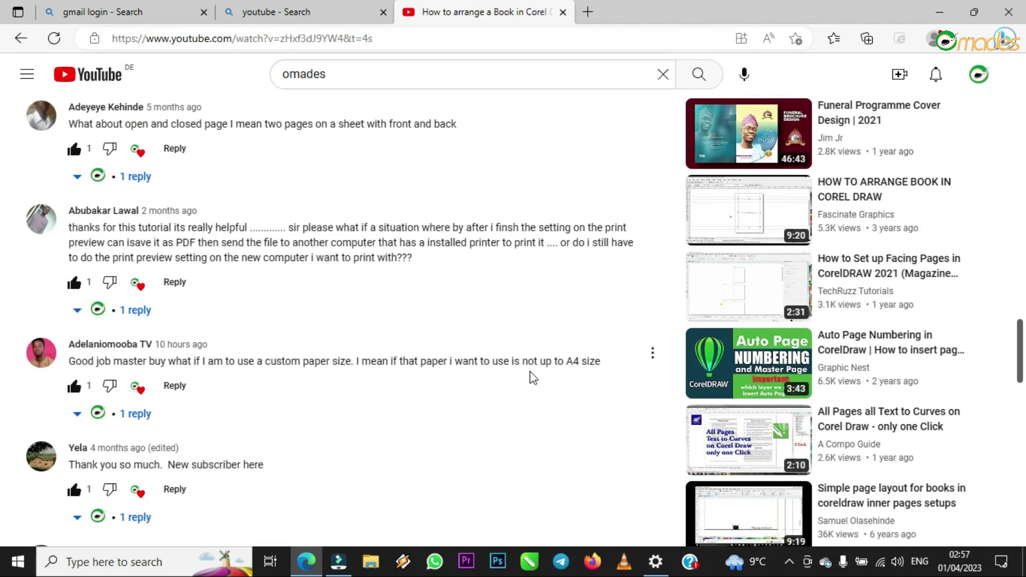
scroll(533, 378, down, 1)
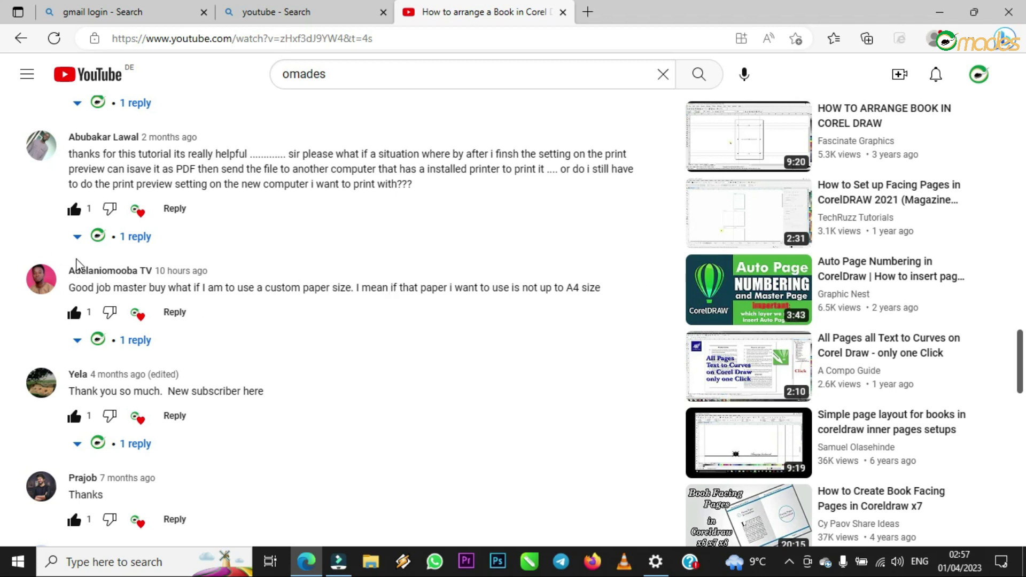
- Minimize the browser, switch to CorelDRAW and start creating a new document, moving its settings dialog slightly aside
click(937, 11)
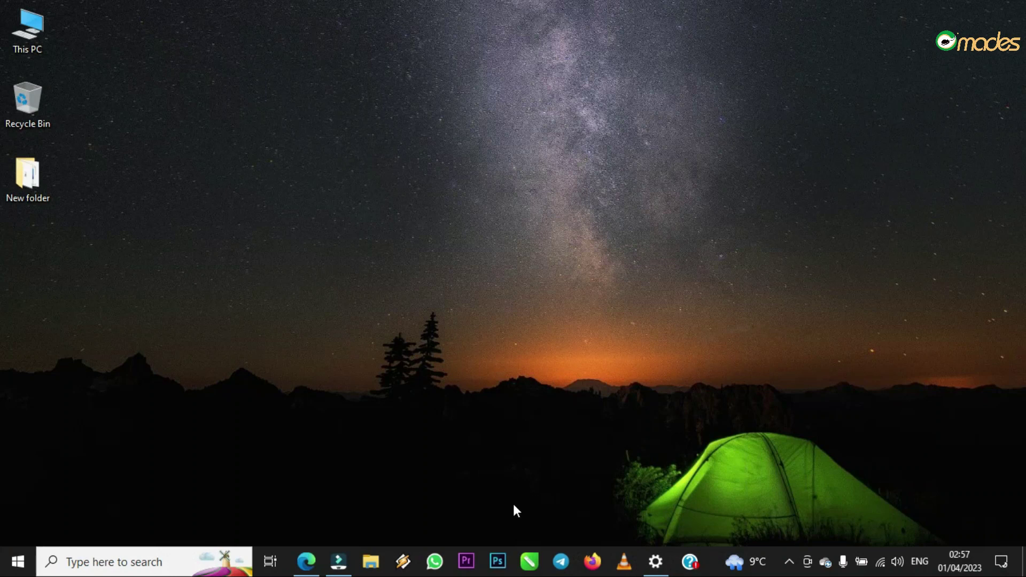
click(529, 561)
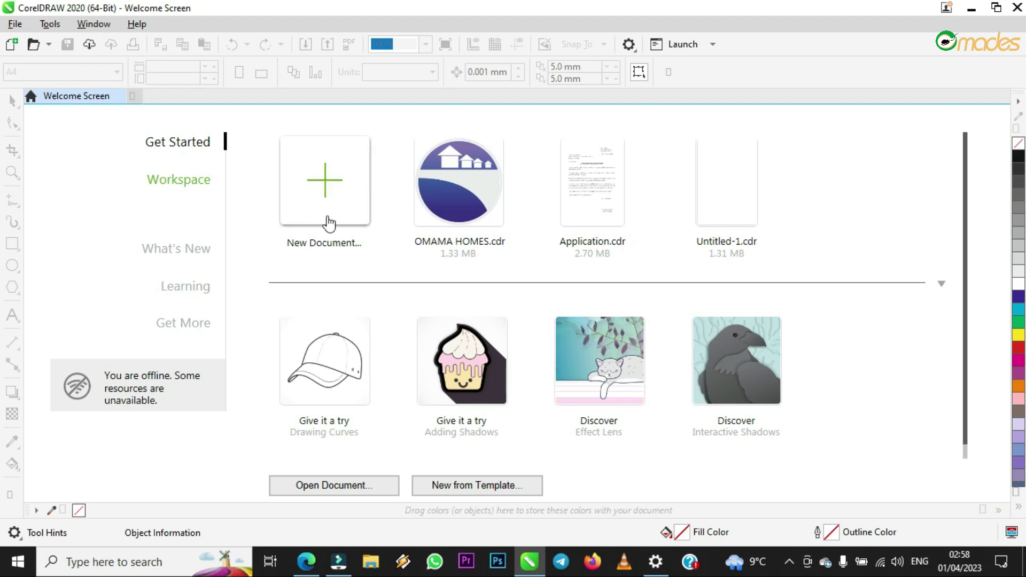
click(329, 221)
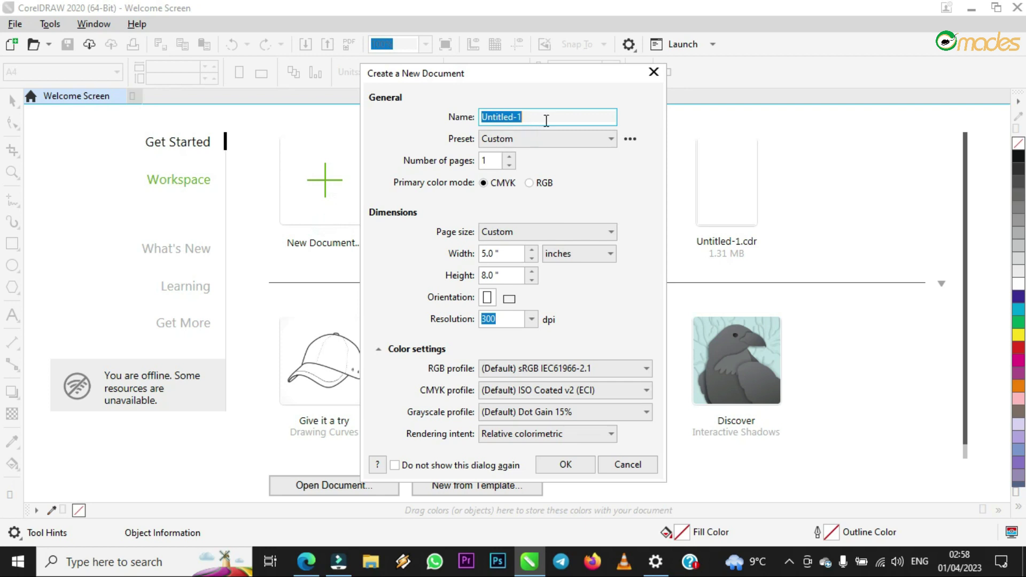
drag(471, 78, 408, 93)
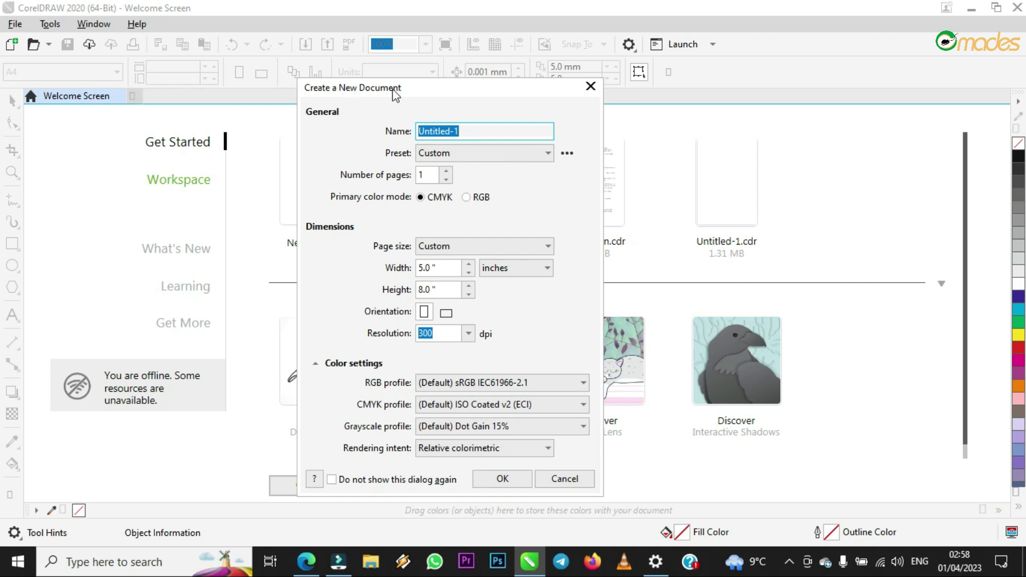
- Name the new document Book and apply the CorelDRAW default preset
click(482, 130)
double_click(481, 129)
text(Book)
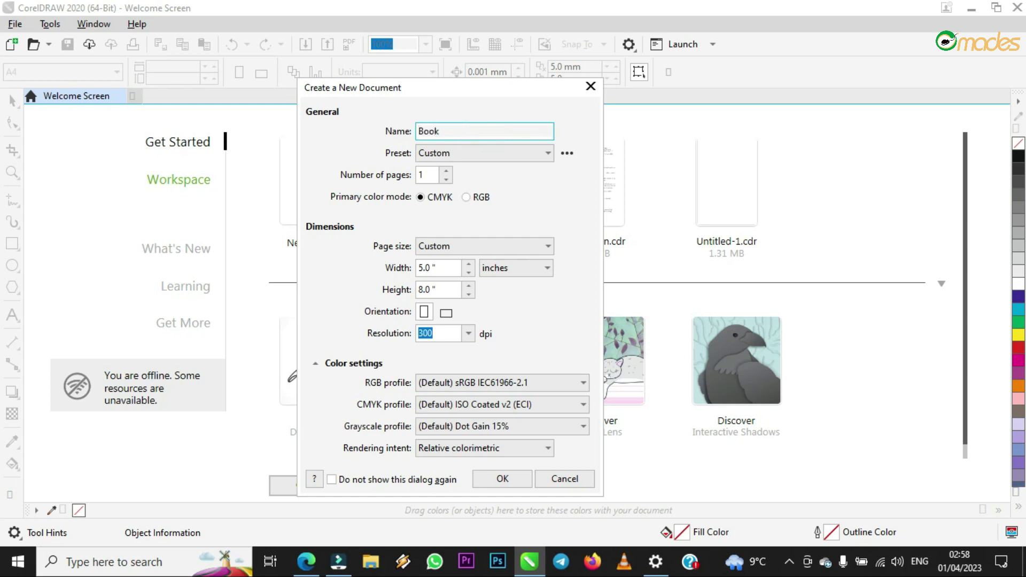
click(468, 154)
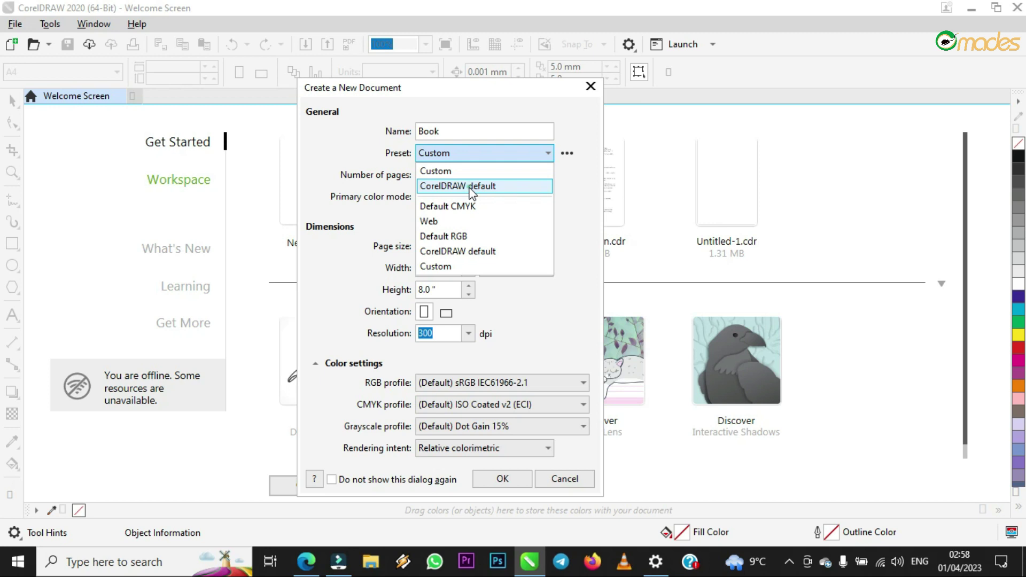
click(471, 187)
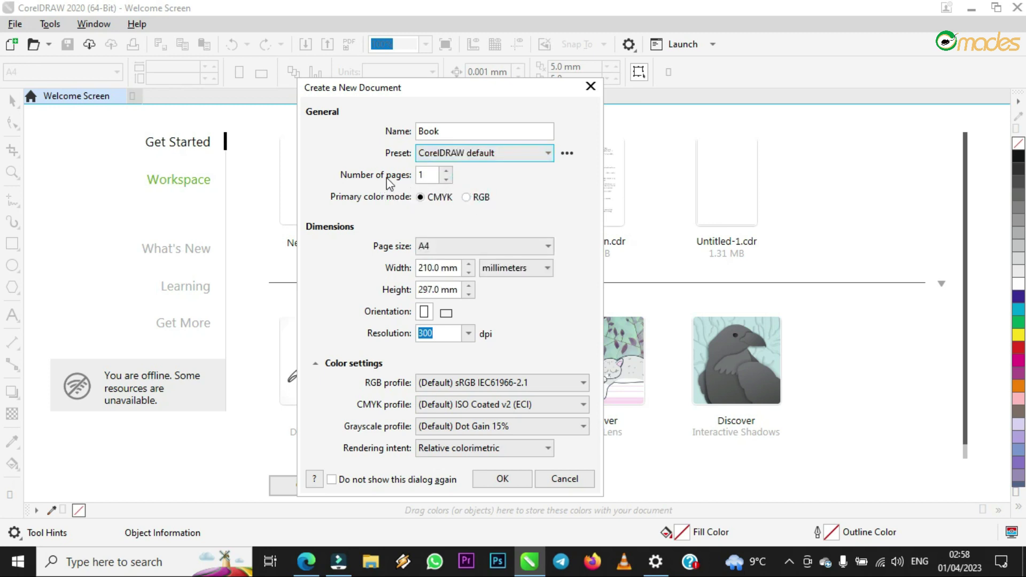
- Try a page count of 56 for the new document
click(425, 178)
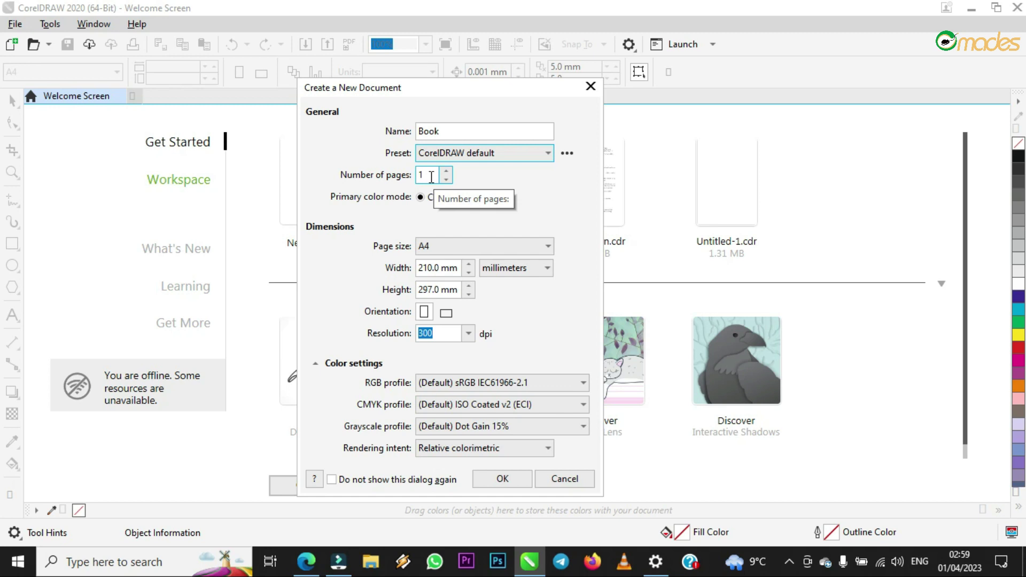
click(446, 170)
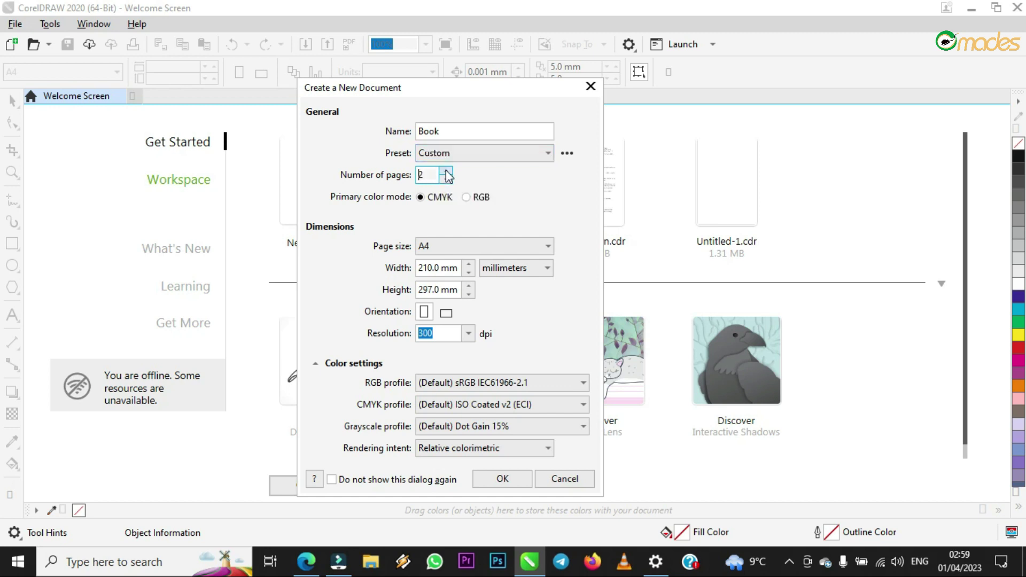
click(446, 180)
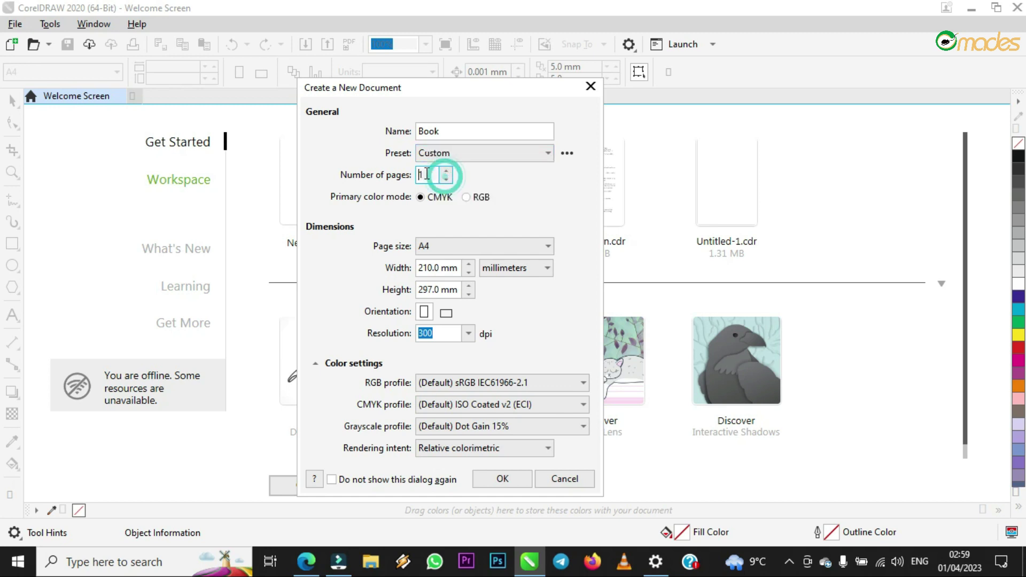
double_click(427, 174)
text(56)
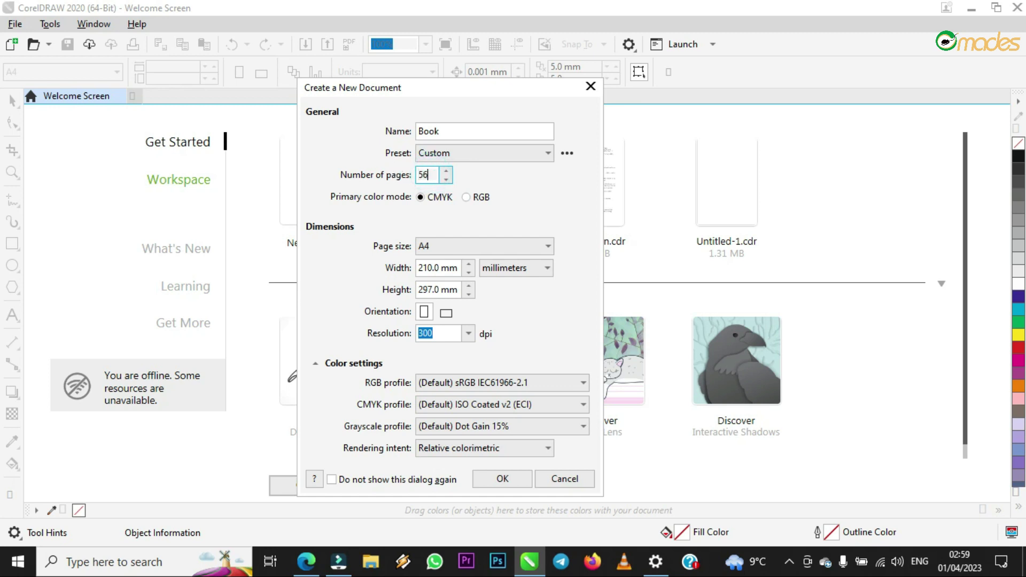
- Clear the page count and set the number of pages to 2
key(BackSpace)
key(BackSpace)
key(BackSpace)
key(BackSpace)
click(445, 172)
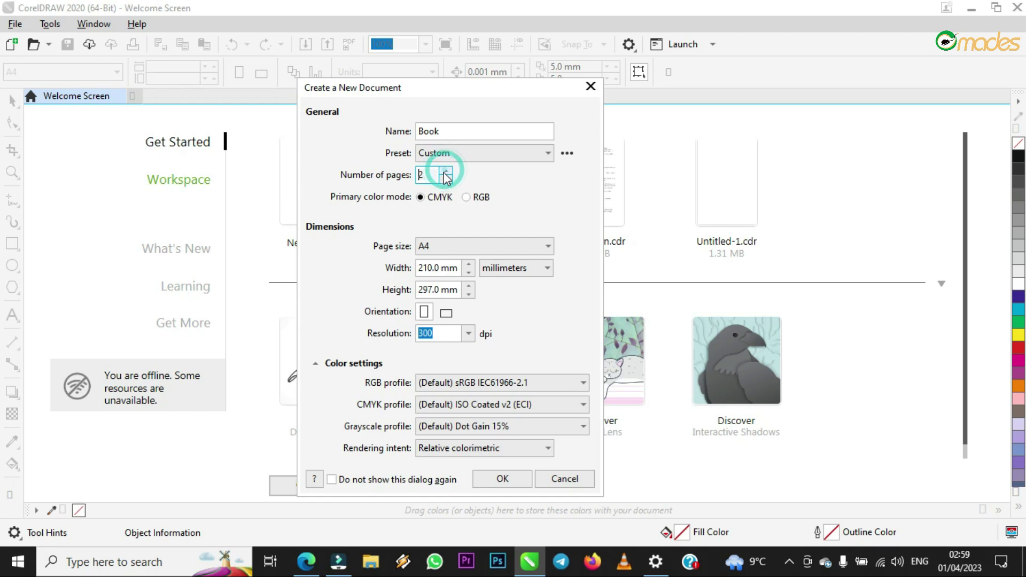
- Reduce the new document's number of pages to 1 and try the A0 page size before returning to A4
click(446, 179)
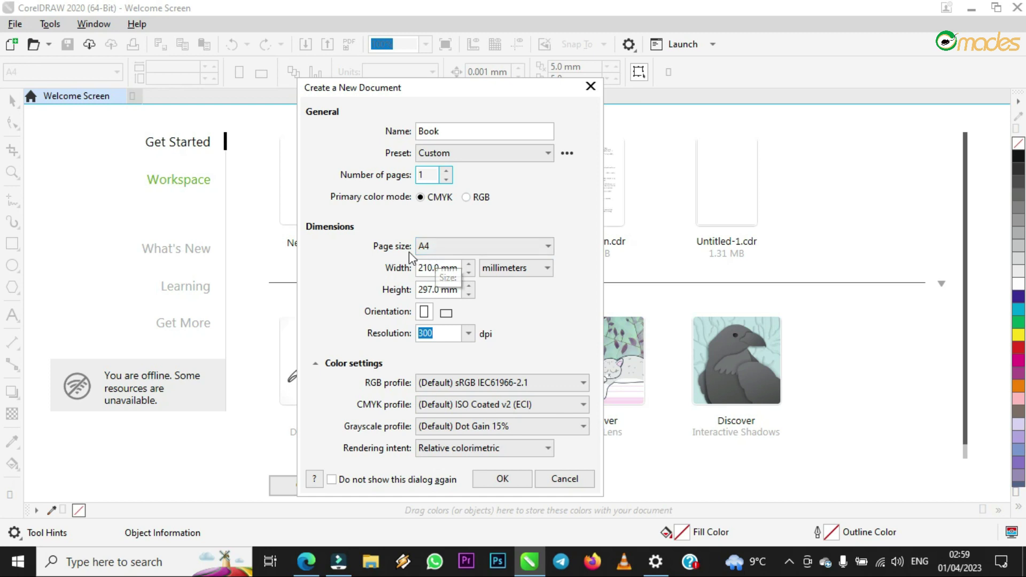
click(463, 246)
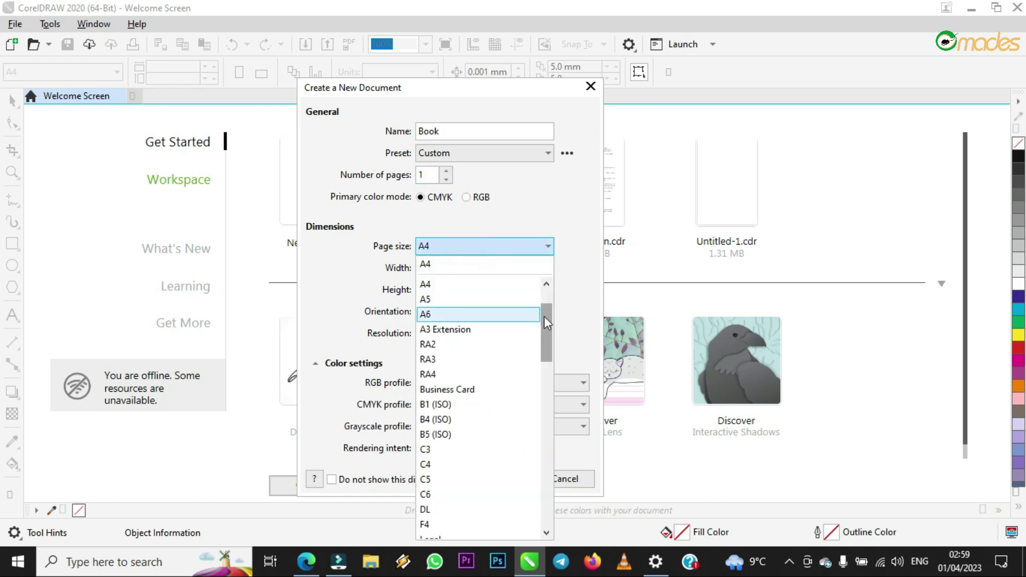
drag(543, 316, 534, 295)
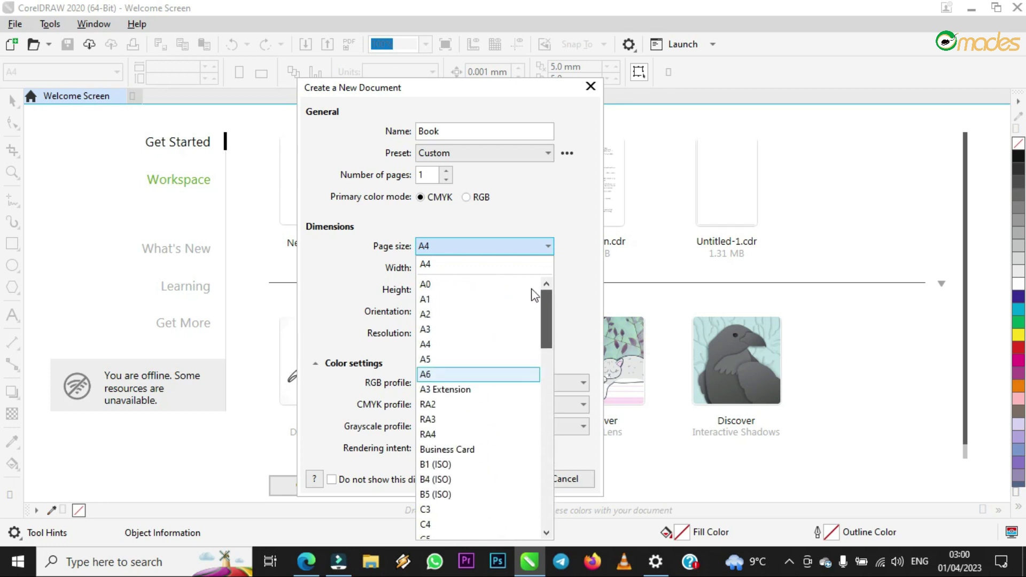
click(530, 285)
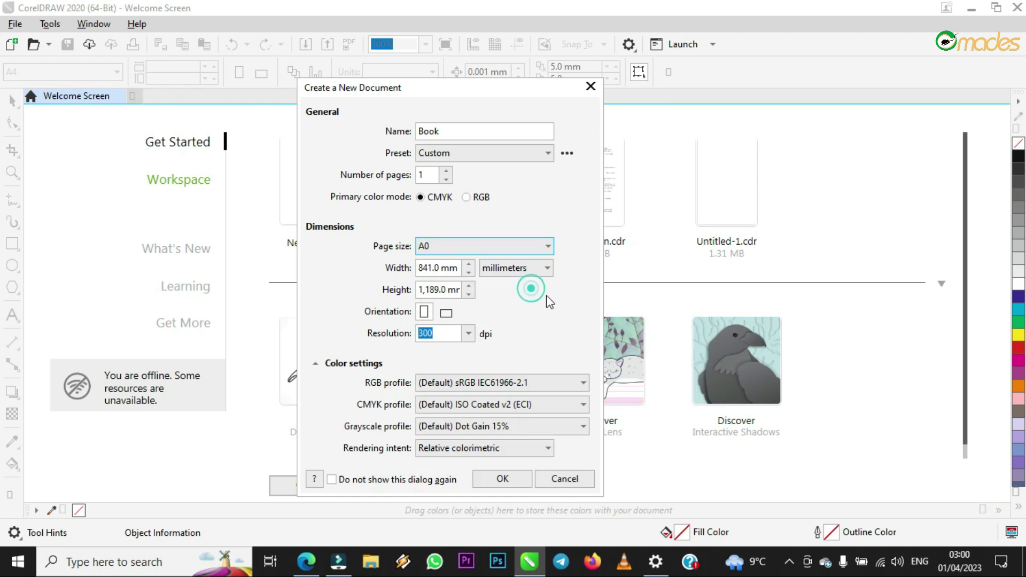
click(516, 252)
drag(543, 305, 535, 495)
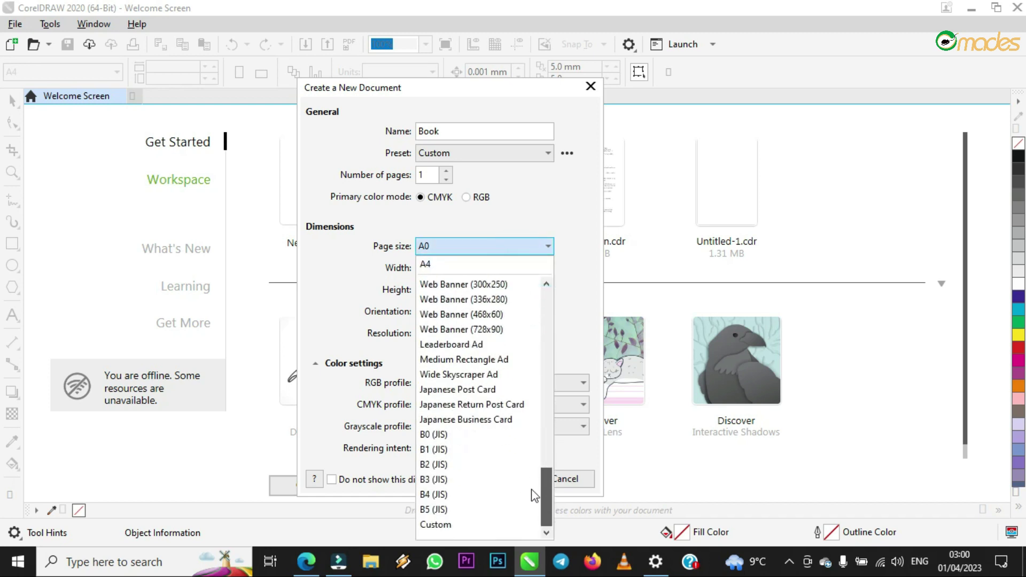
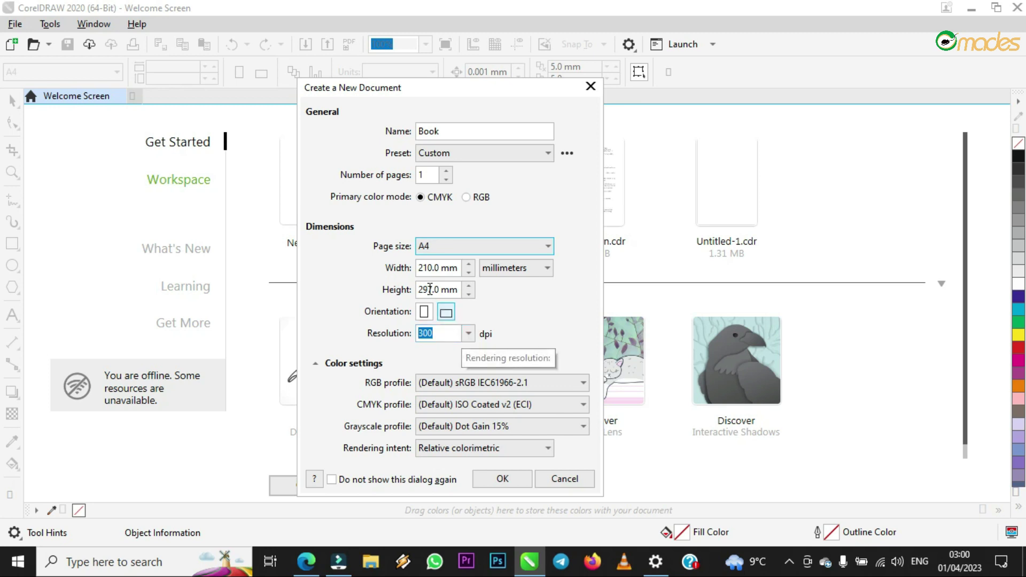
- Look through the preset page sizes and set the new document's measurement unit to inches
click(441, 247)
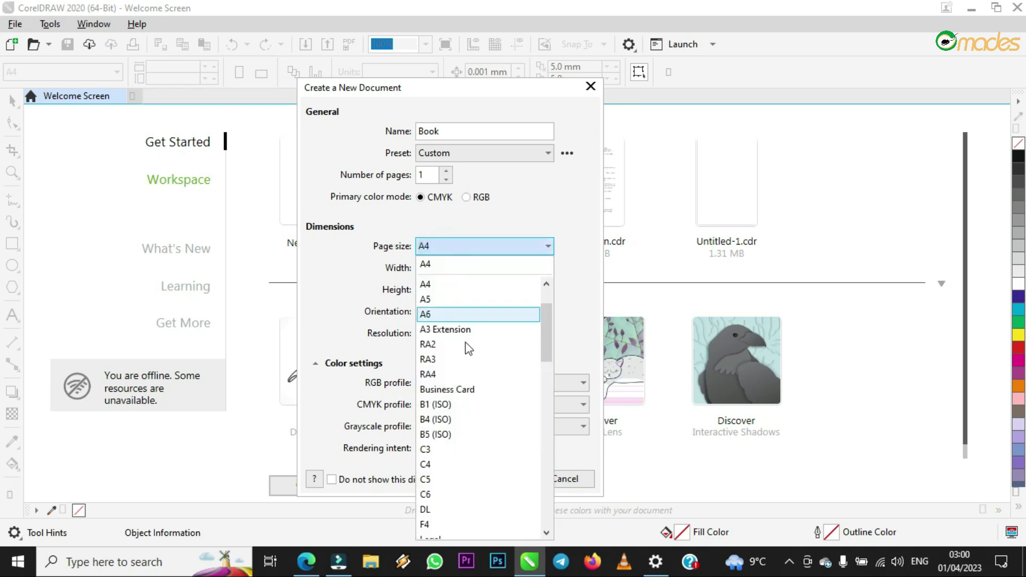
drag(546, 328, 555, 304)
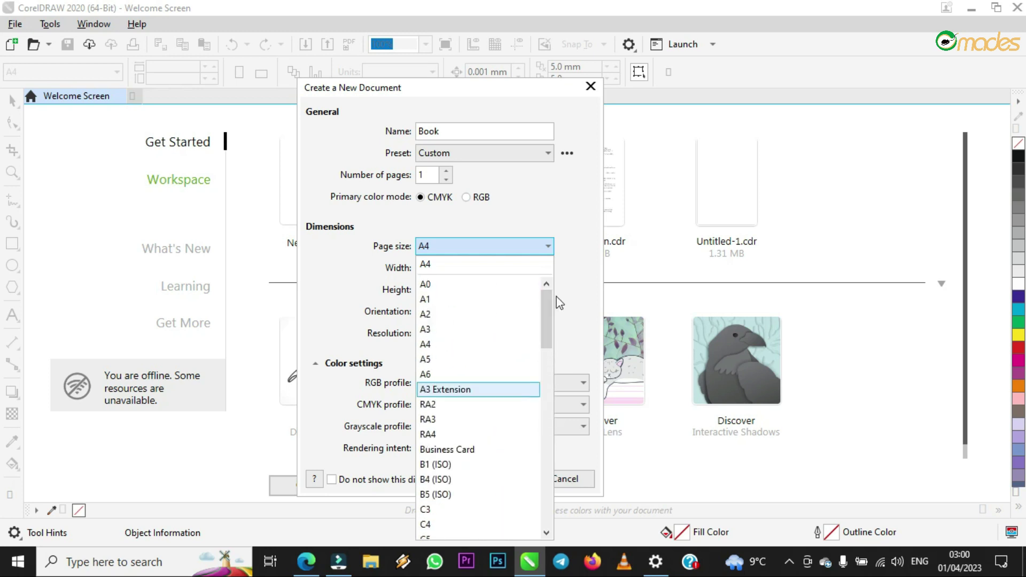
click(562, 299)
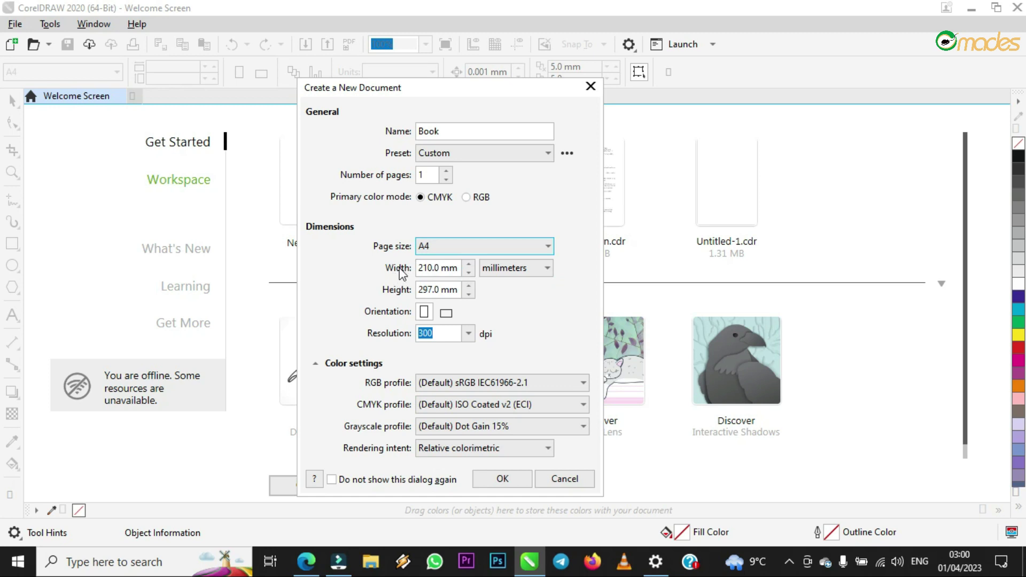
click(507, 270)
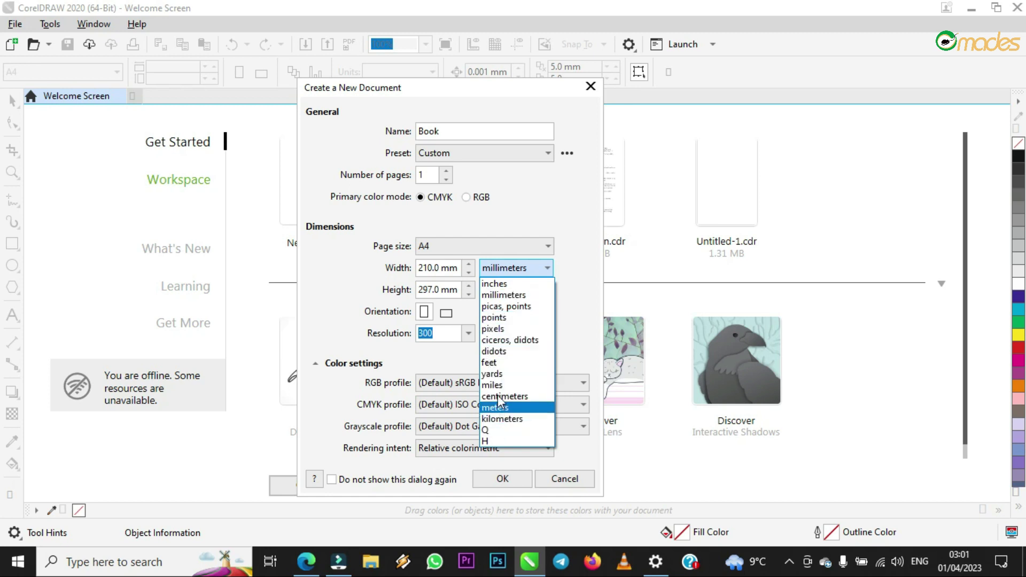
click(494, 284)
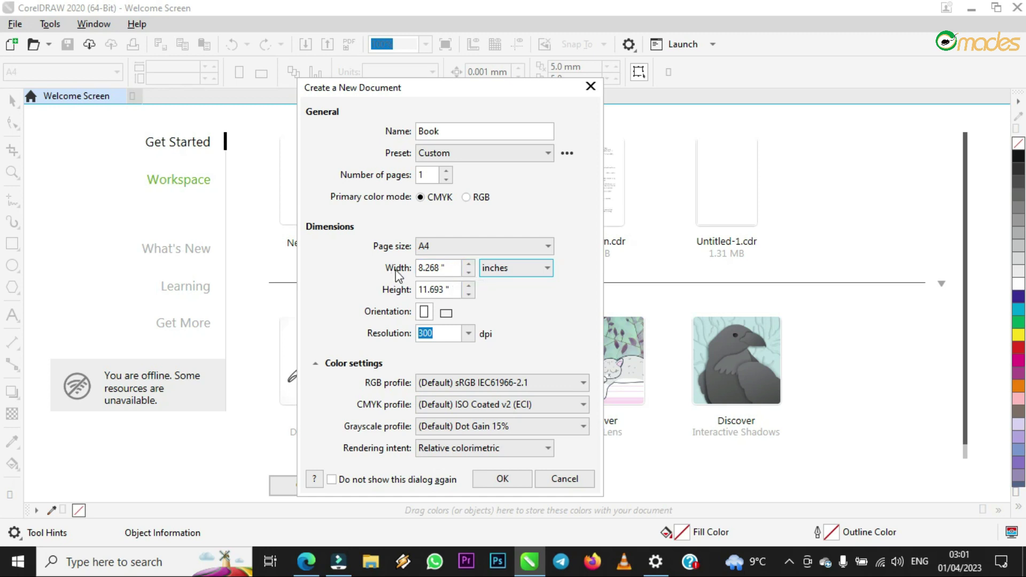
- Set the page to 5 inches wide and 8 inches high, trying landscape orientation before returning to portrait
click(443, 267)
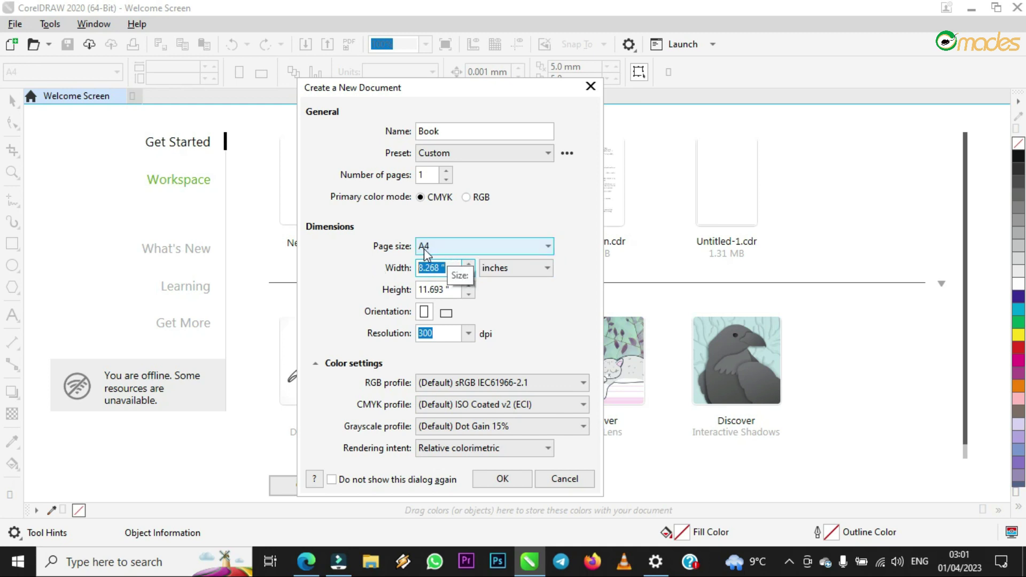
click(516, 310)
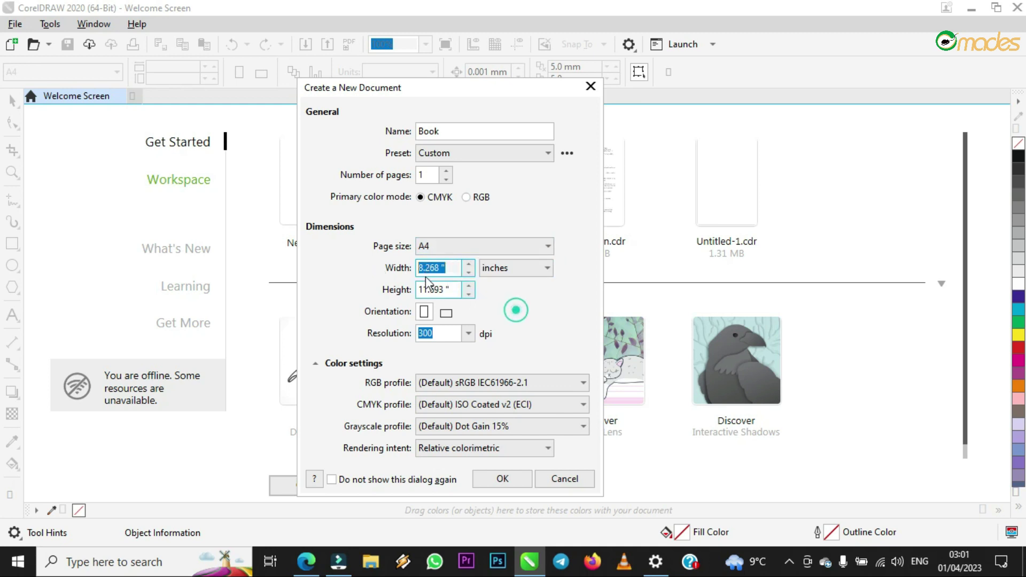
click(428, 269)
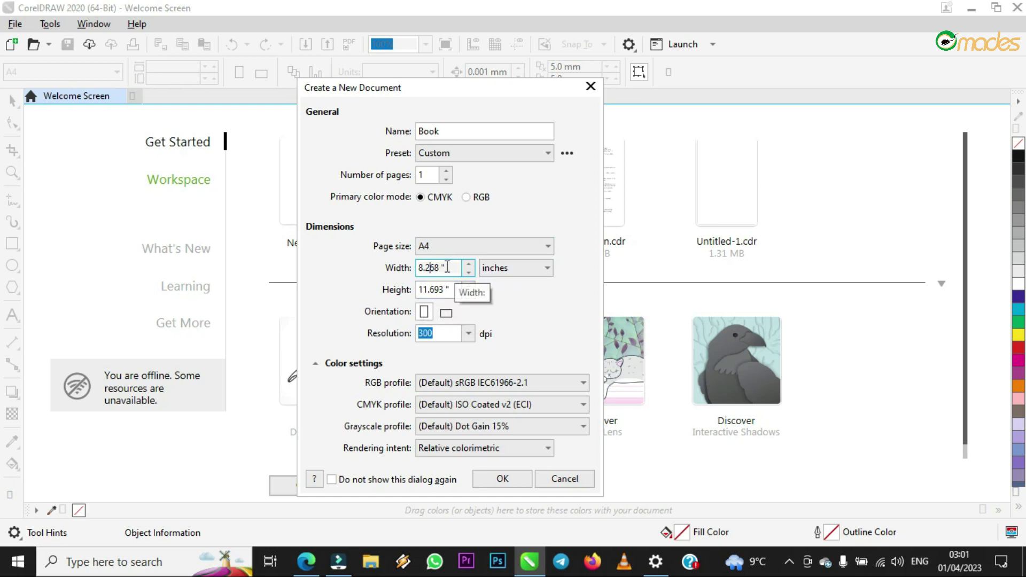
drag(448, 266, 410, 267)
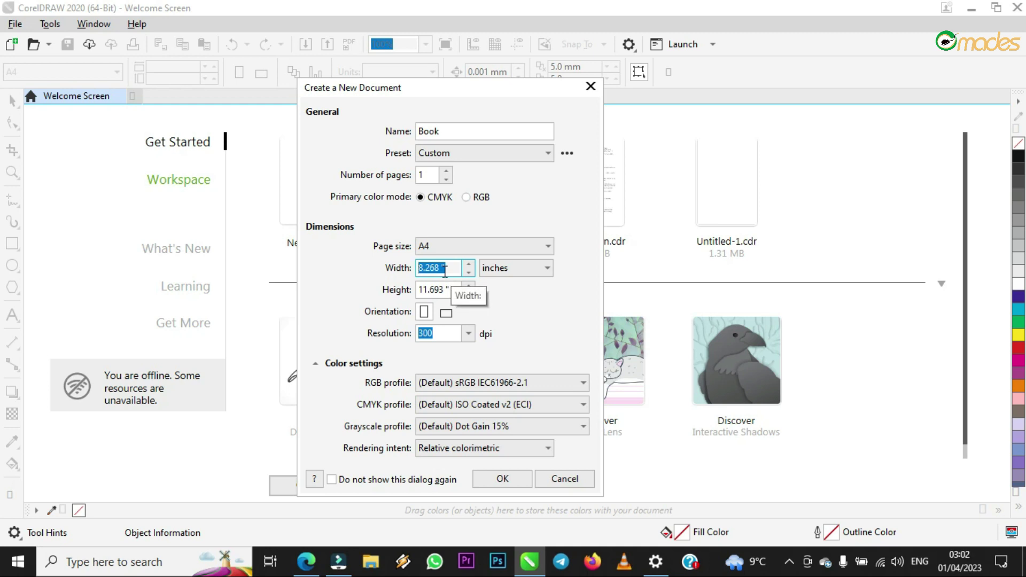
text(5)
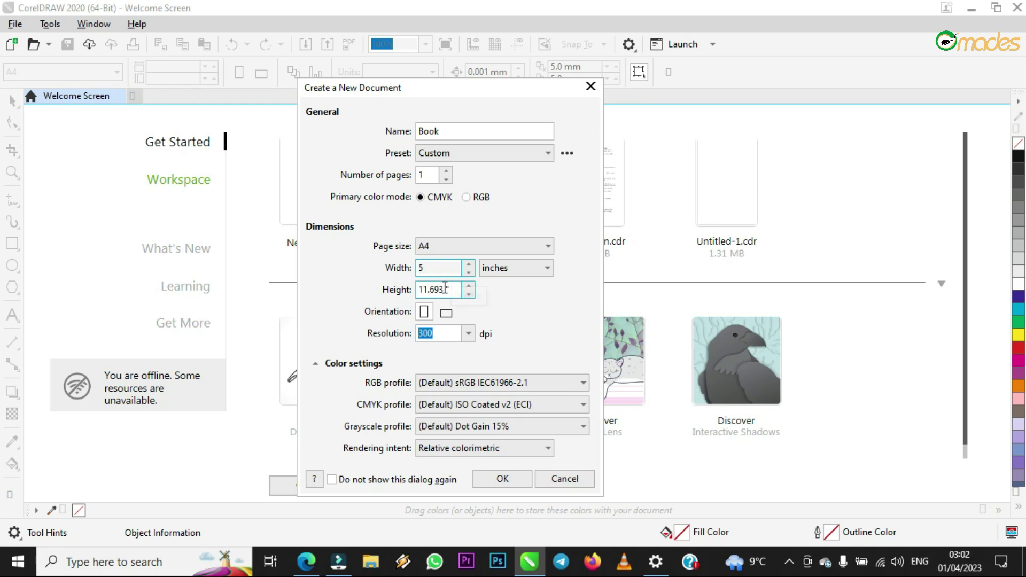
drag(457, 289, 416, 284)
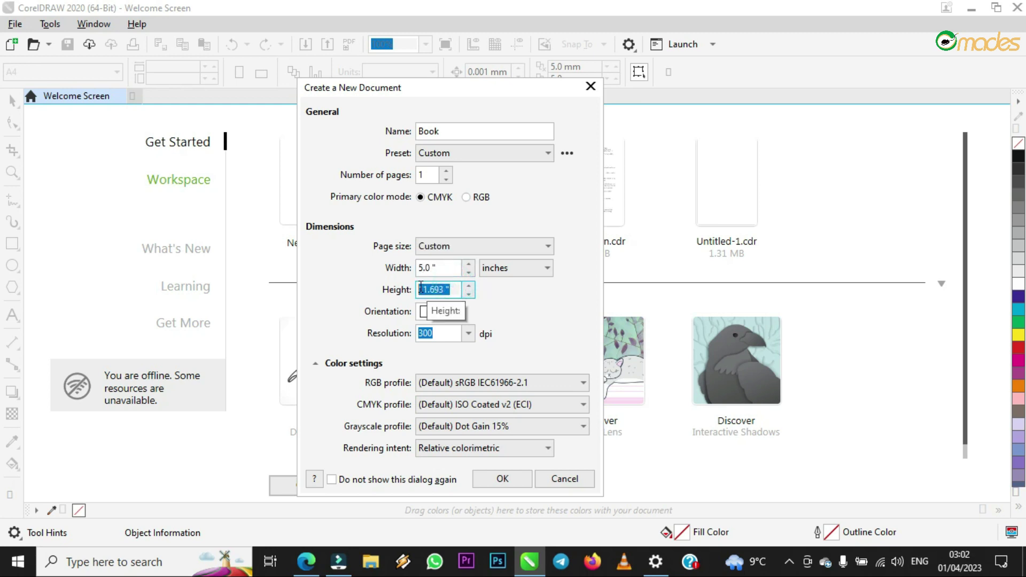
text(8)
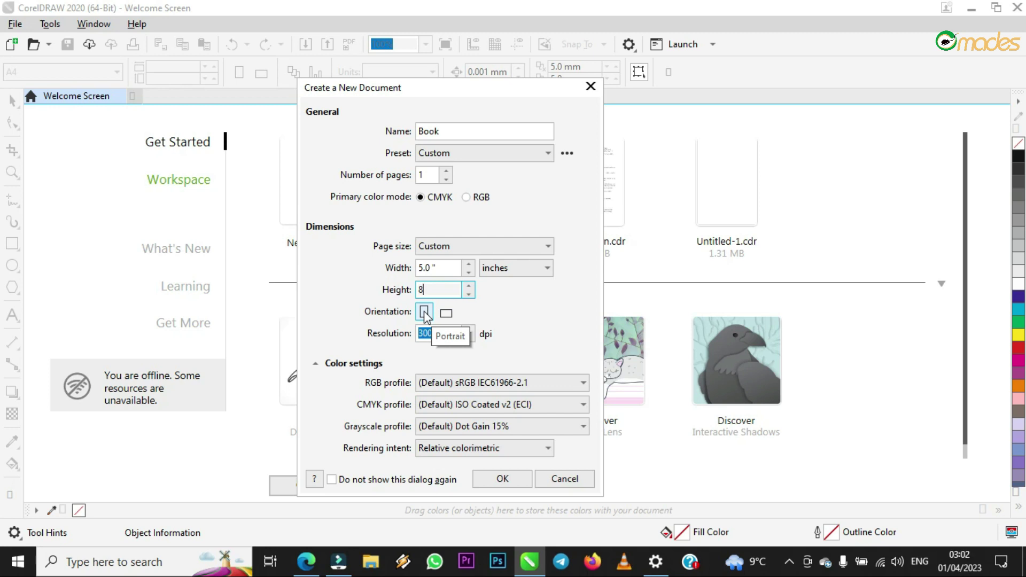
click(448, 315)
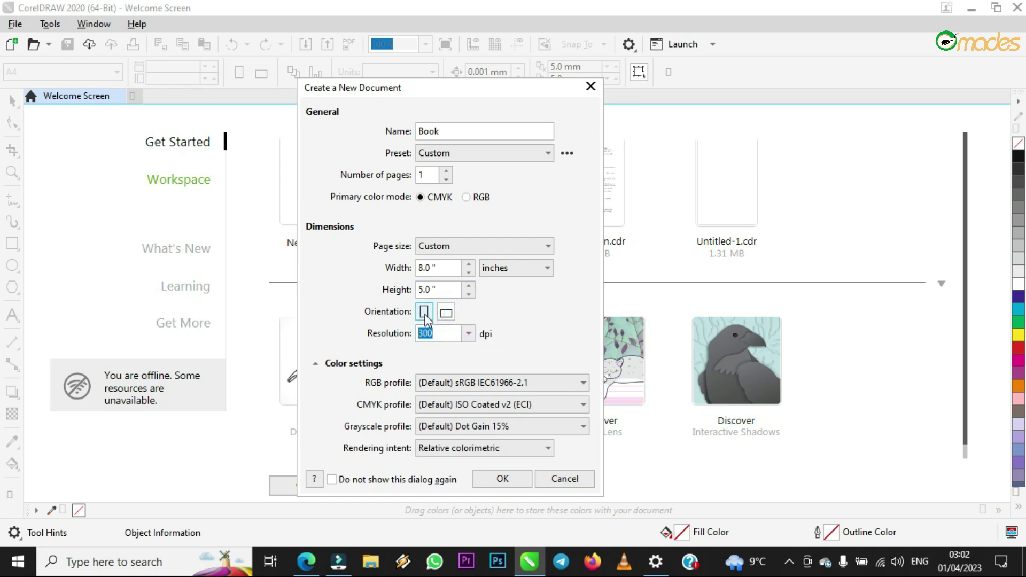
click(424, 315)
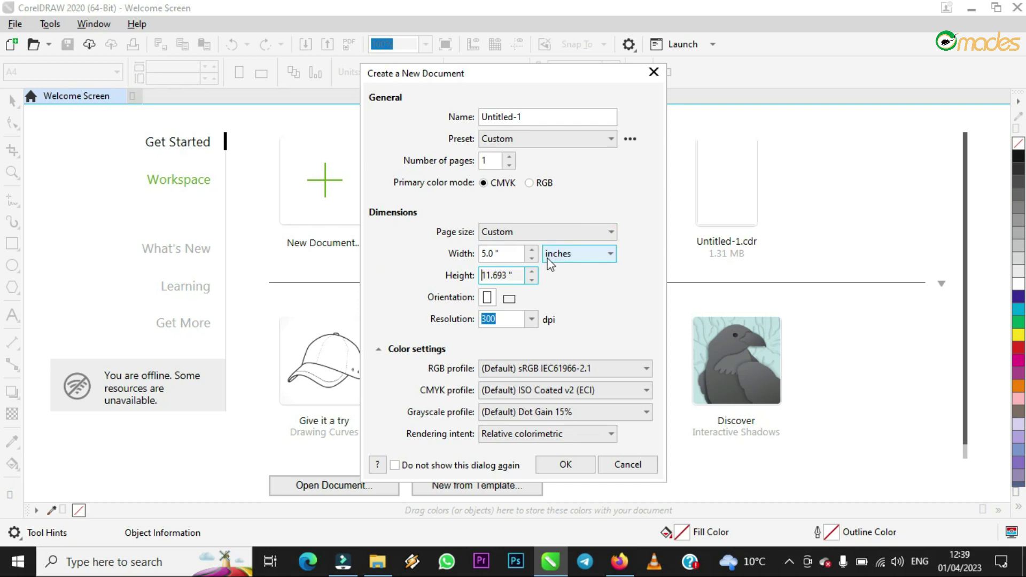
- Reset the new document's page size to A4 and change its measurement unit to inches
double_click(512, 258)
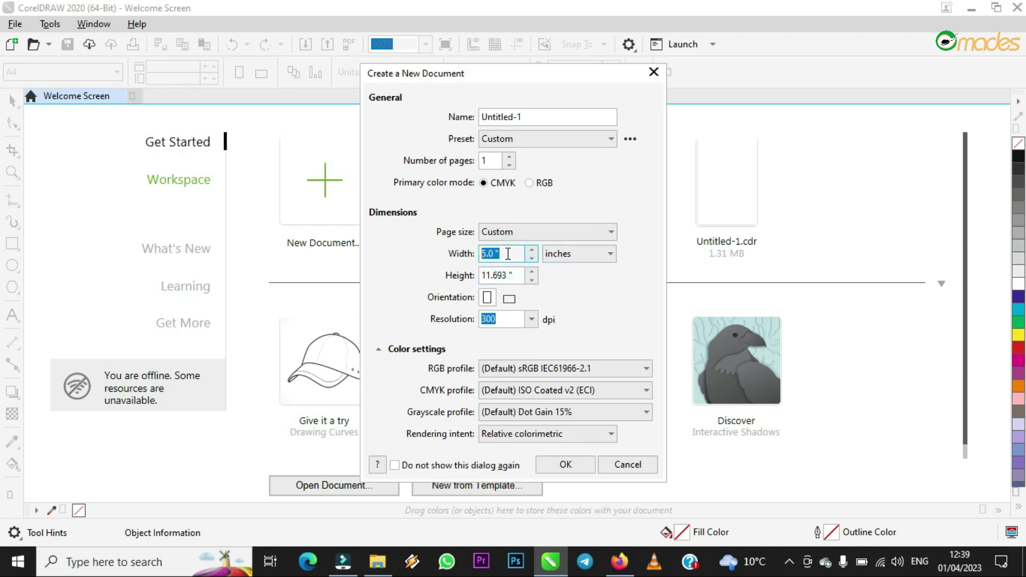
click(532, 235)
click(505, 250)
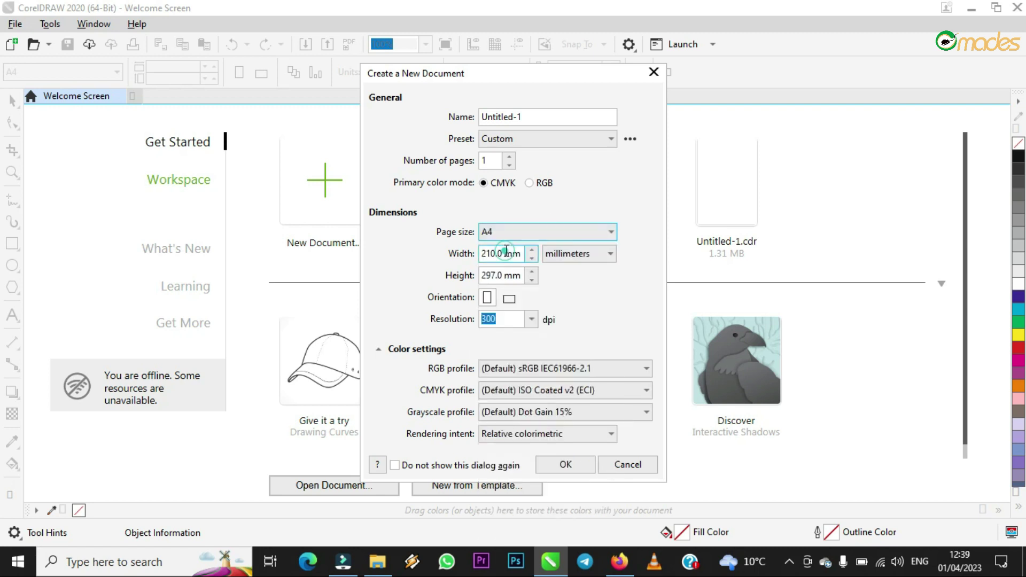
click(546, 257)
click(555, 270)
- Set the new document's page width to 5 inches and its height to 8 inches
double_click(514, 253)
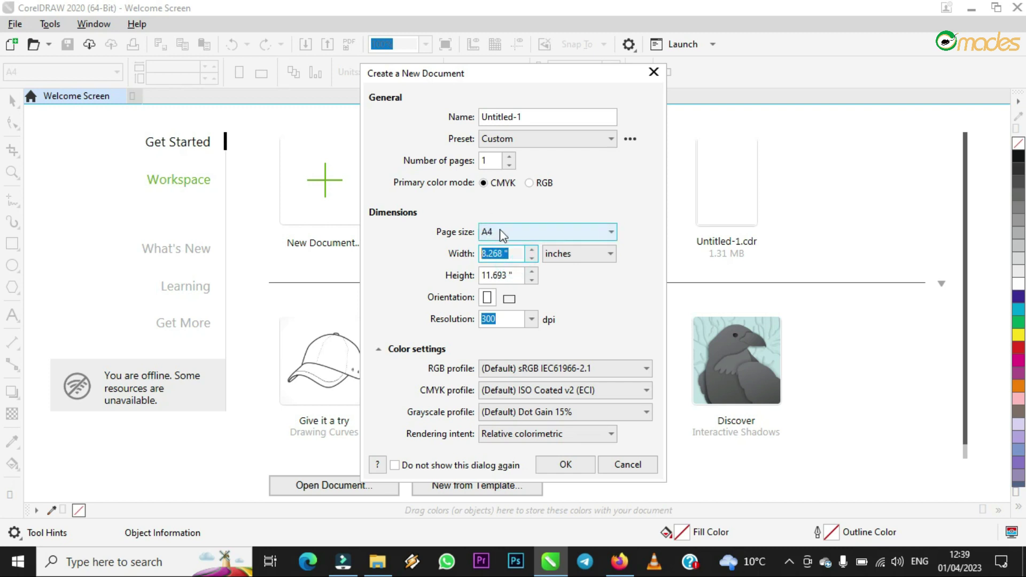
text(5)
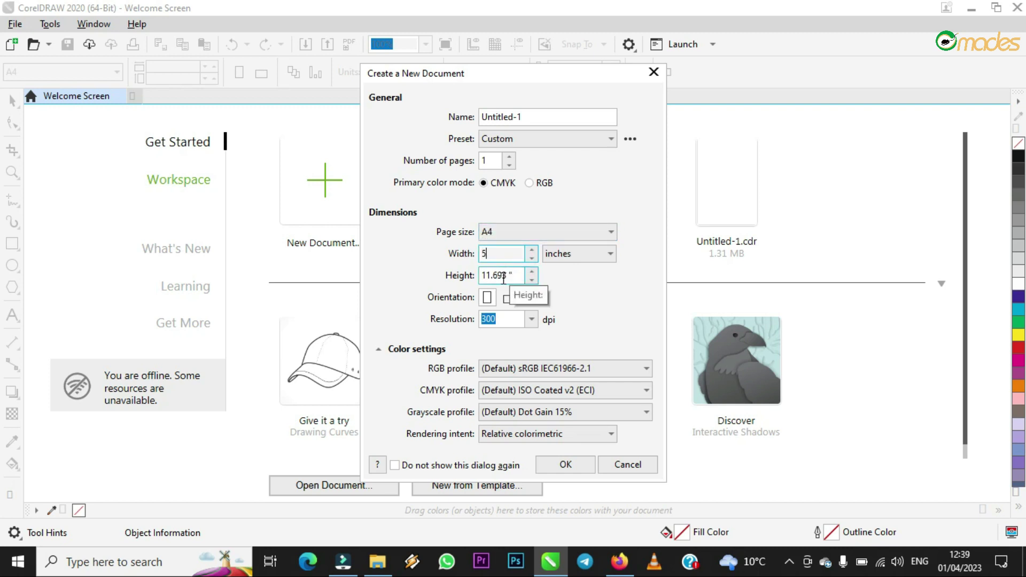
click(512, 275)
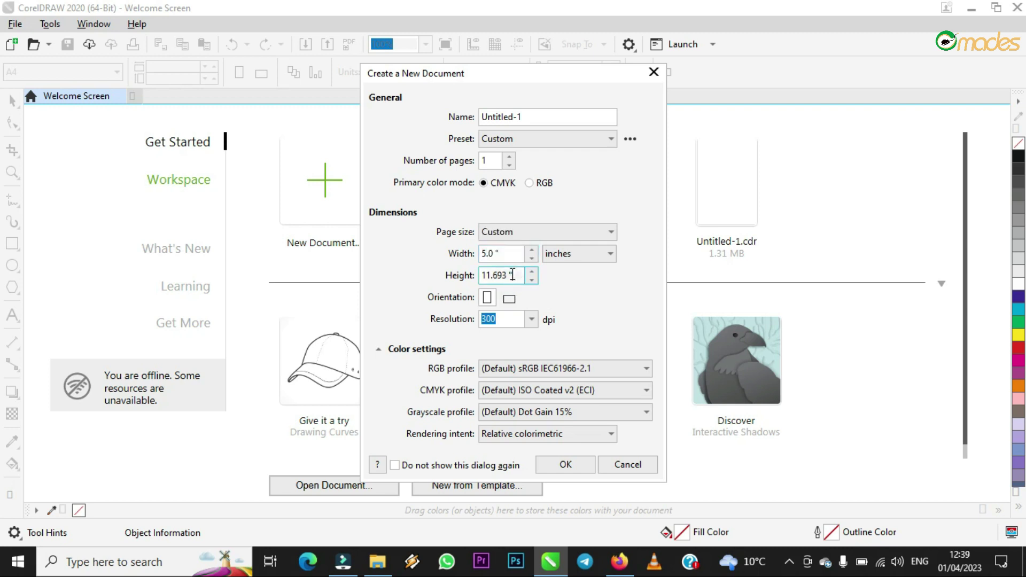
double_click(510, 272)
text(8)
click(496, 254)
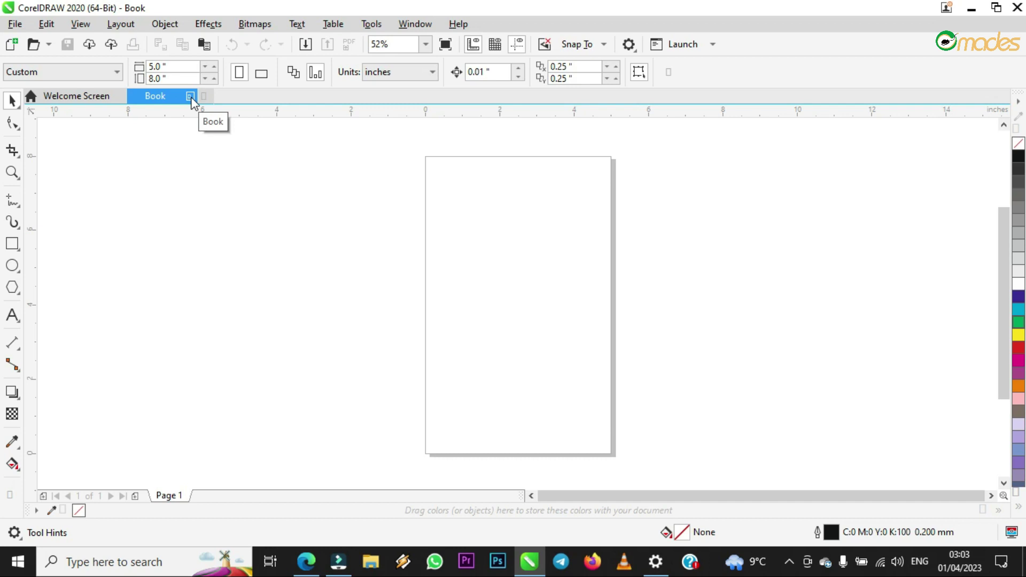
- Close the Book document and create a new document with the A4 page size
click(191, 97)
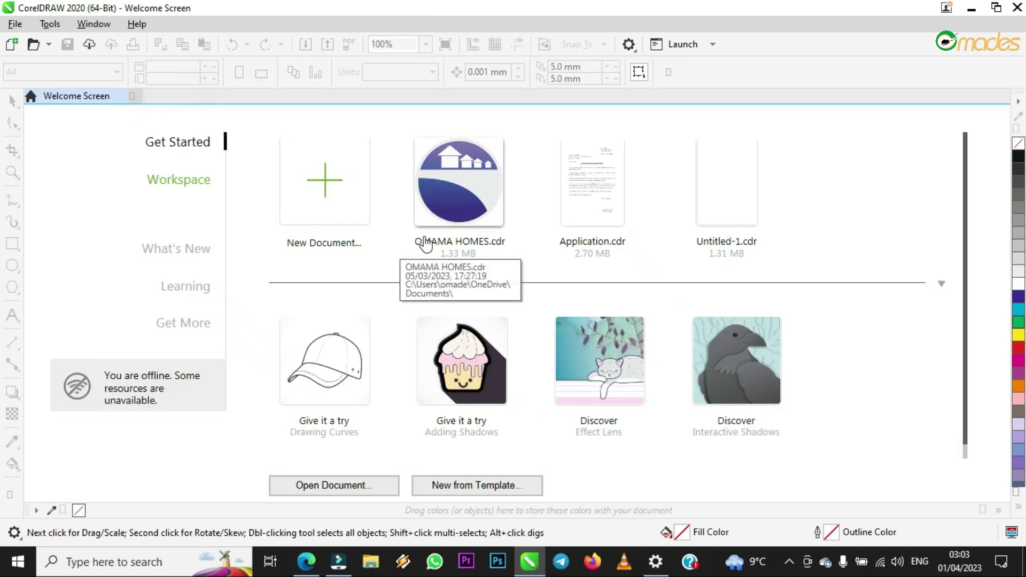
click(322, 201)
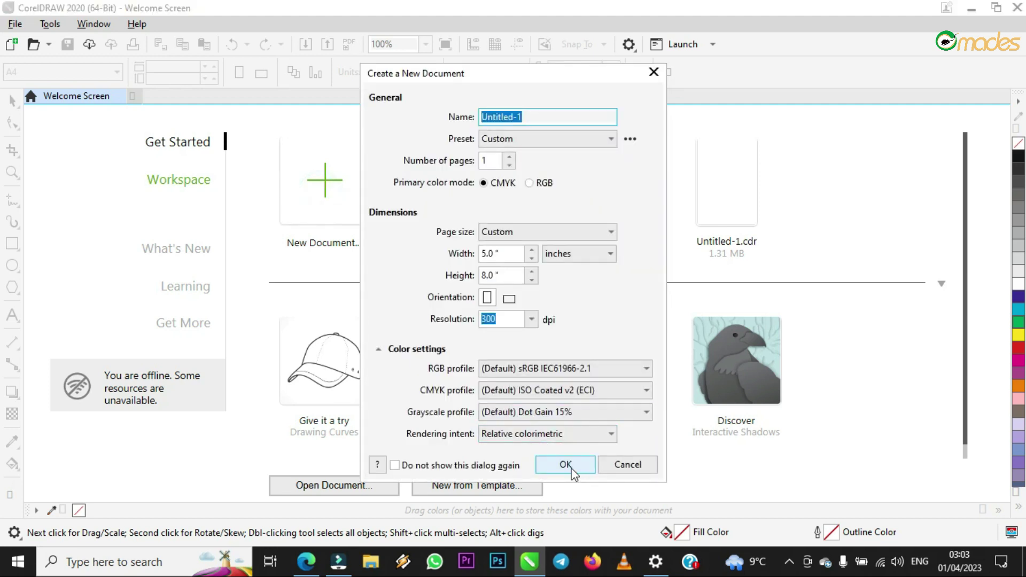
click(505, 233)
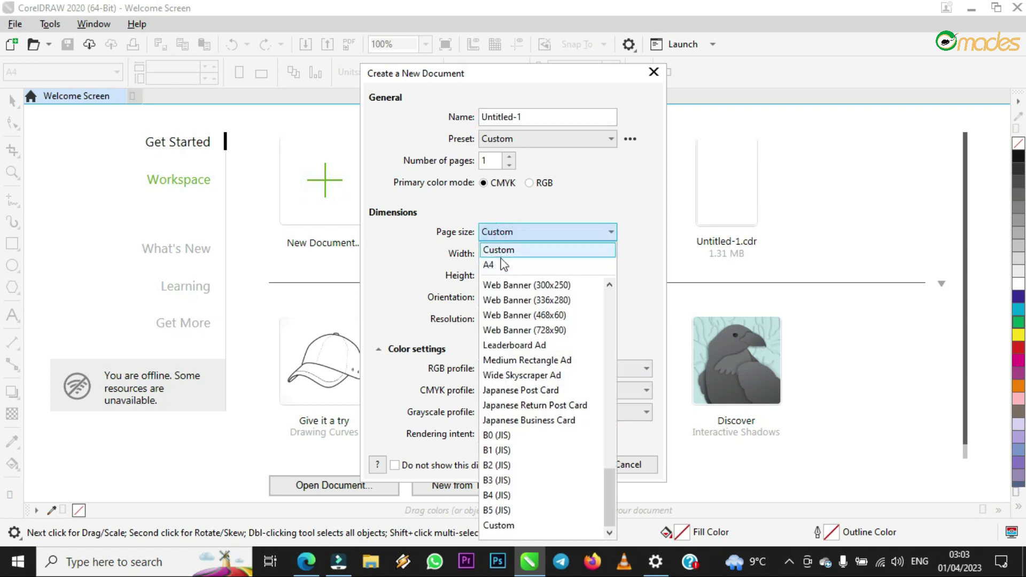
click(496, 266)
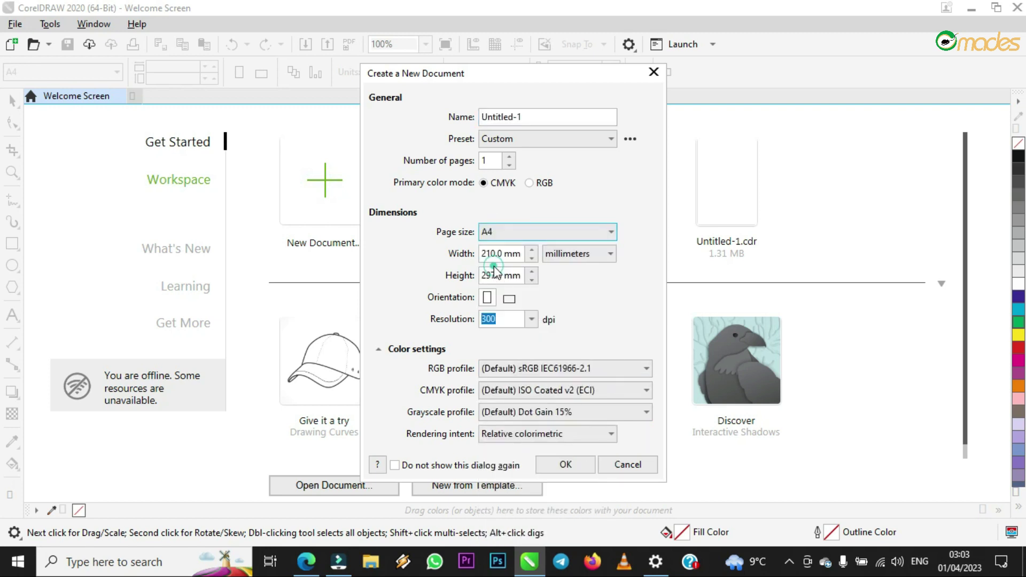
click(565, 464)
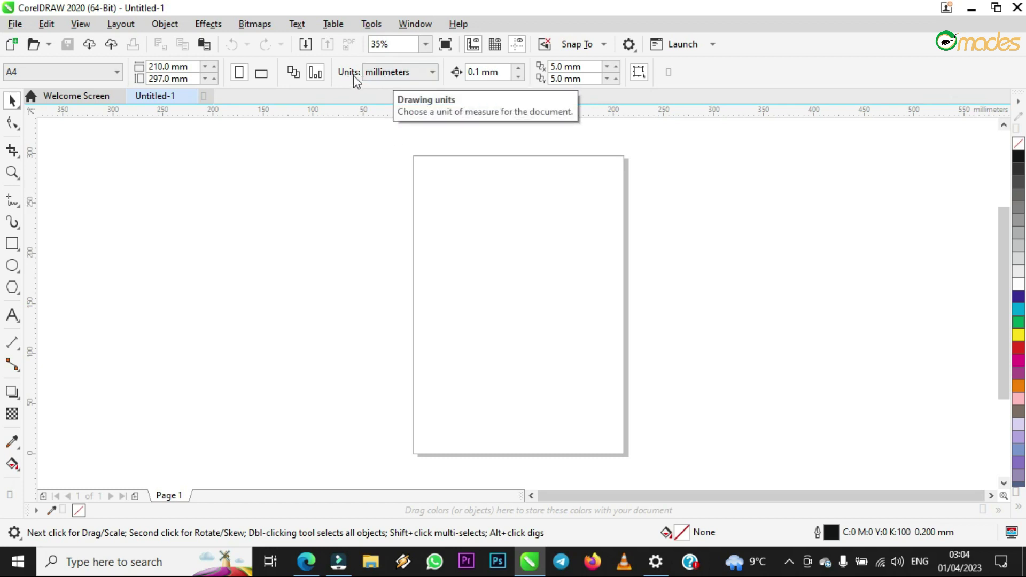
- Set the document's measurement unit to inches and review the available preset page sizes
click(380, 75)
click(379, 88)
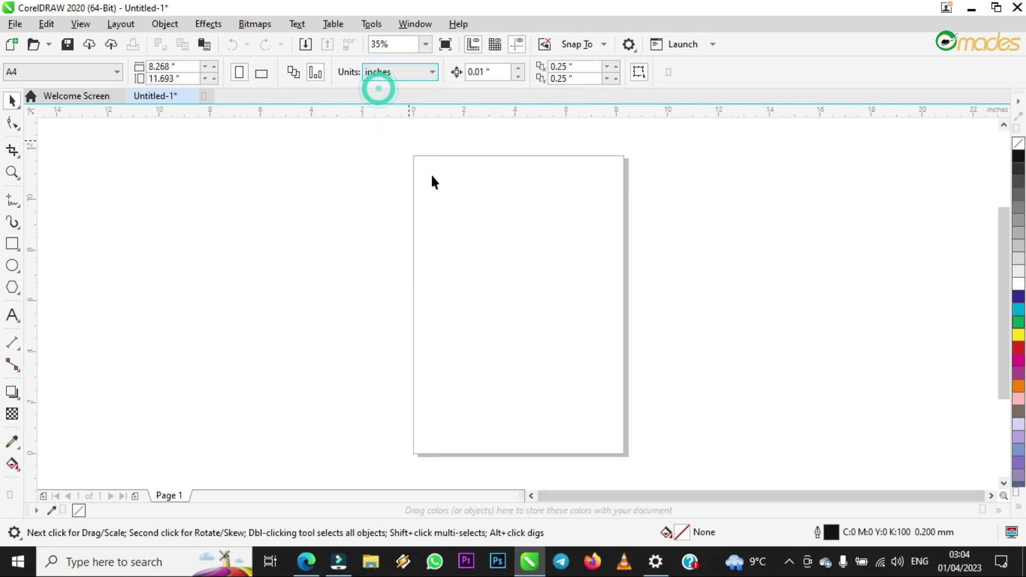
click(42, 78)
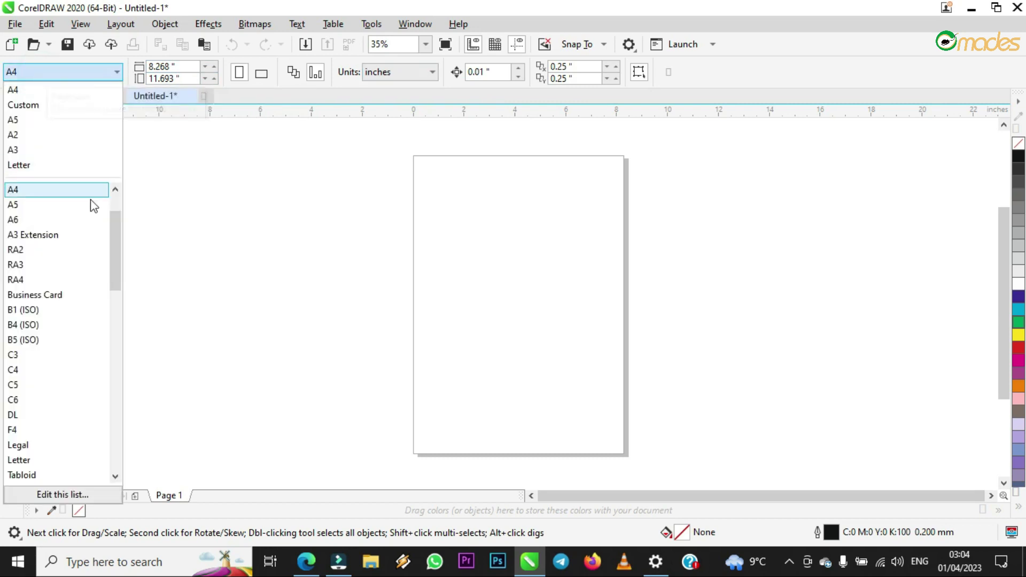
drag(117, 220, 112, 196)
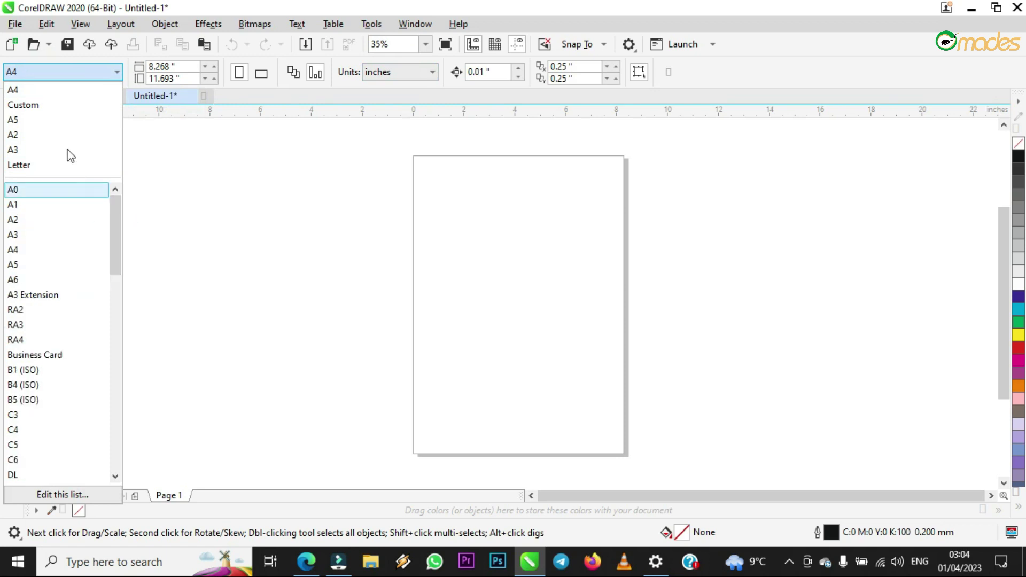
click(180, 147)
click(77, 72)
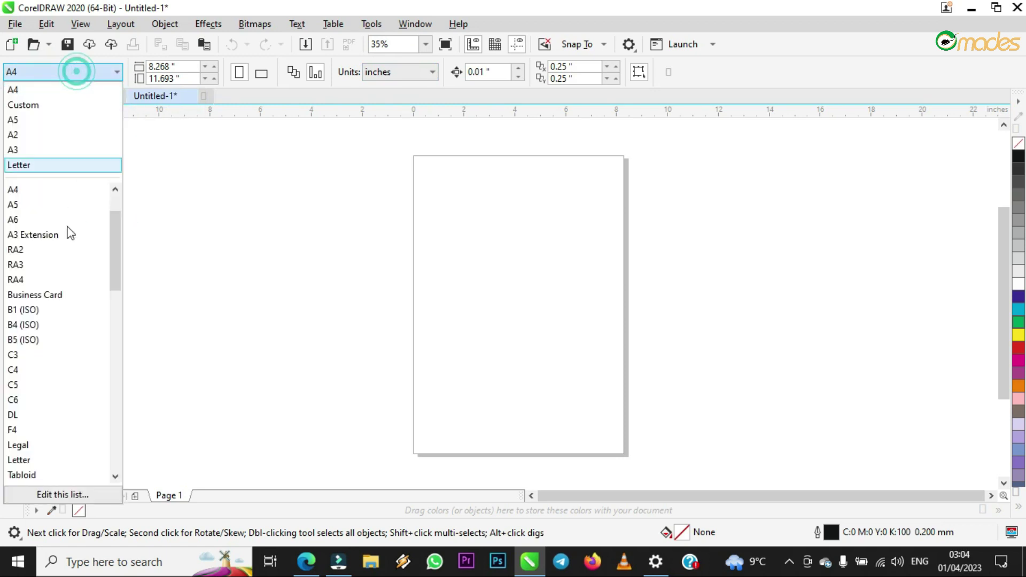
click(198, 162)
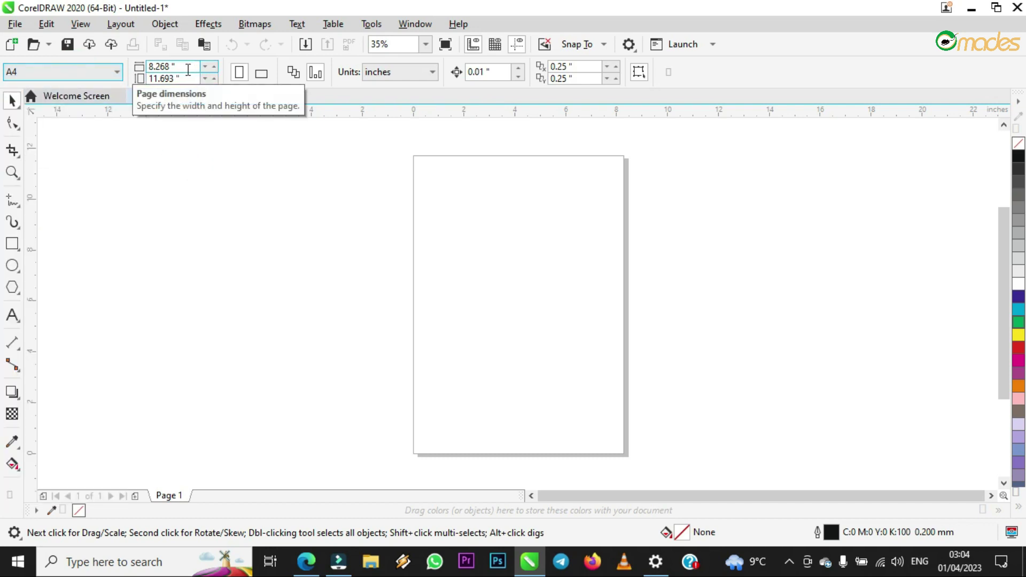
click(386, 76)
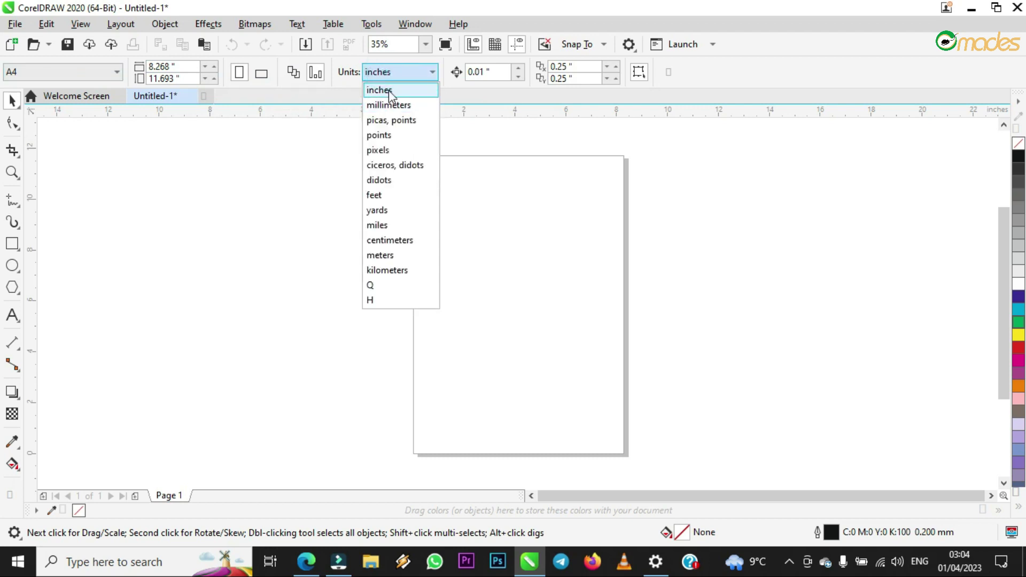
click(389, 91)
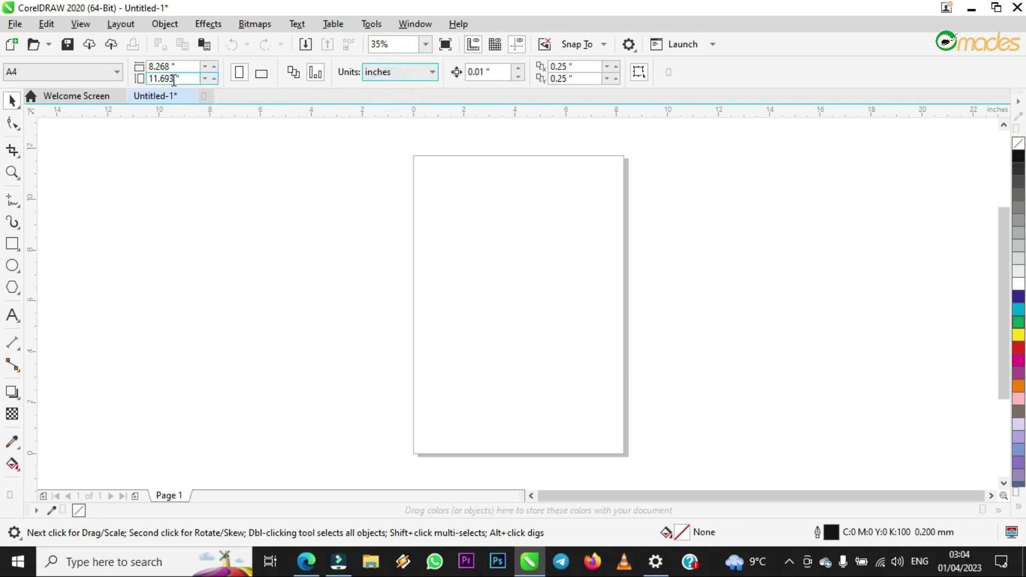
- Set the page width to 4 inches and its height to 7 inches
click(189, 68)
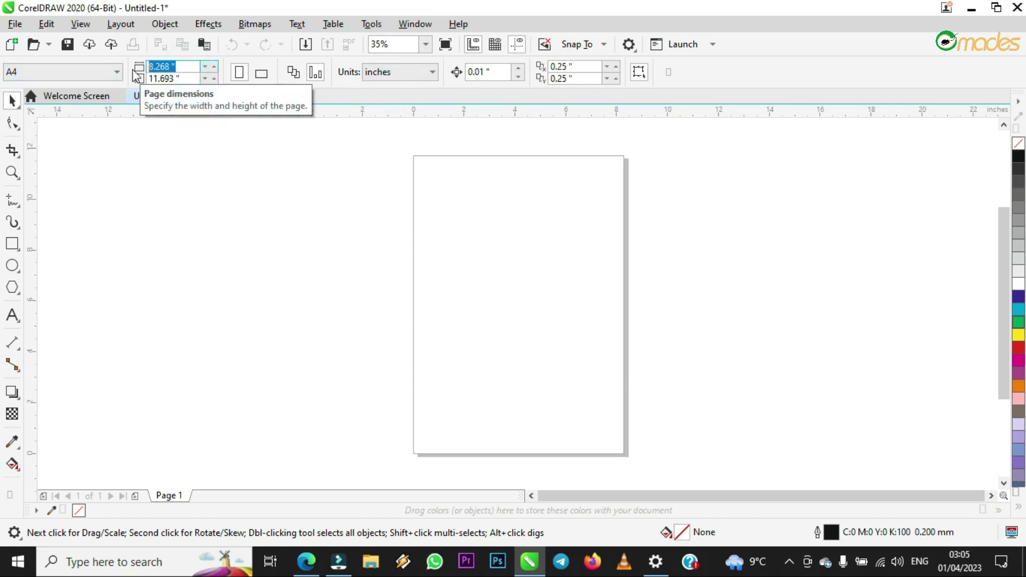
text(4)
click(188, 76)
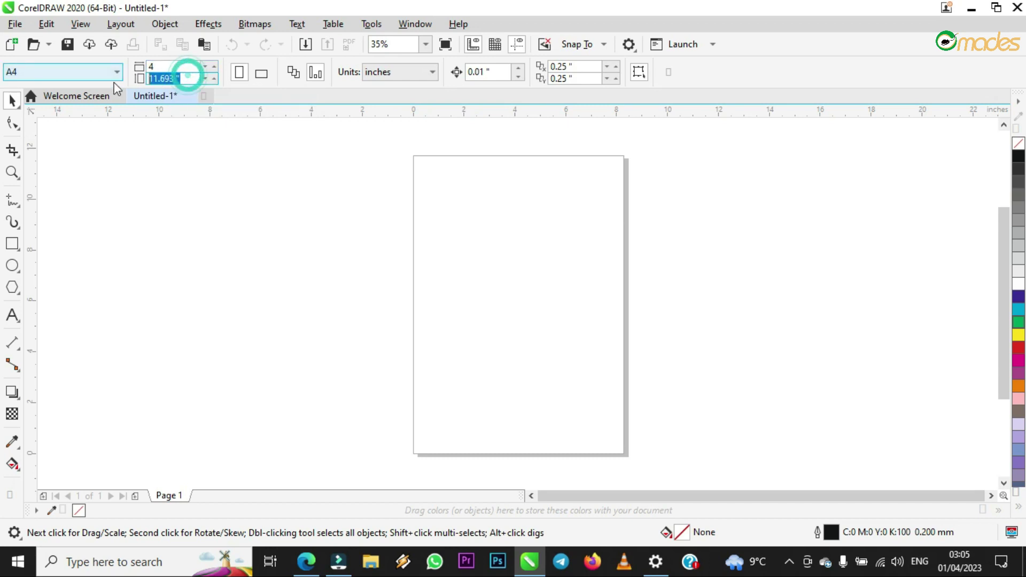
text(7)
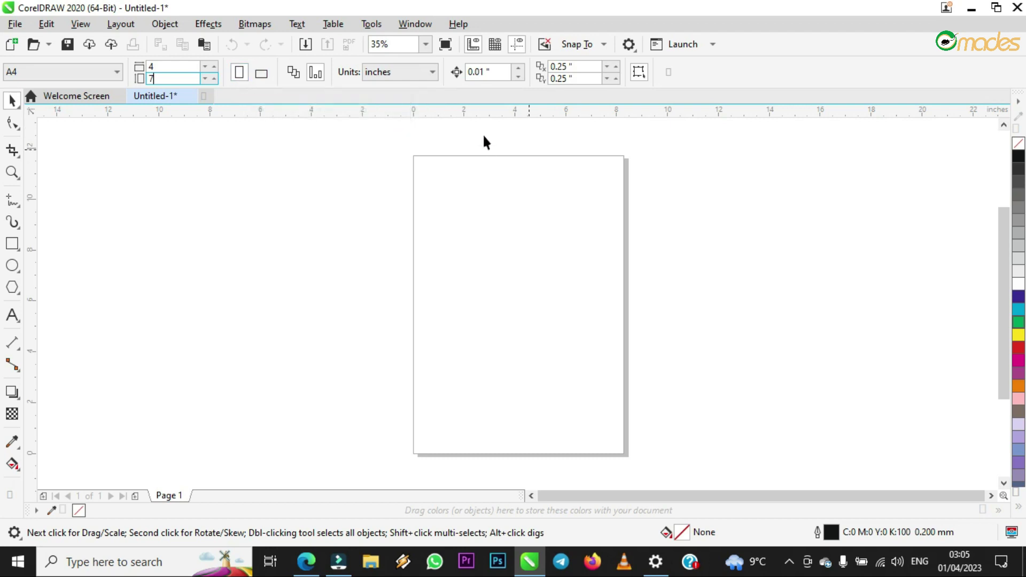
key(Return)
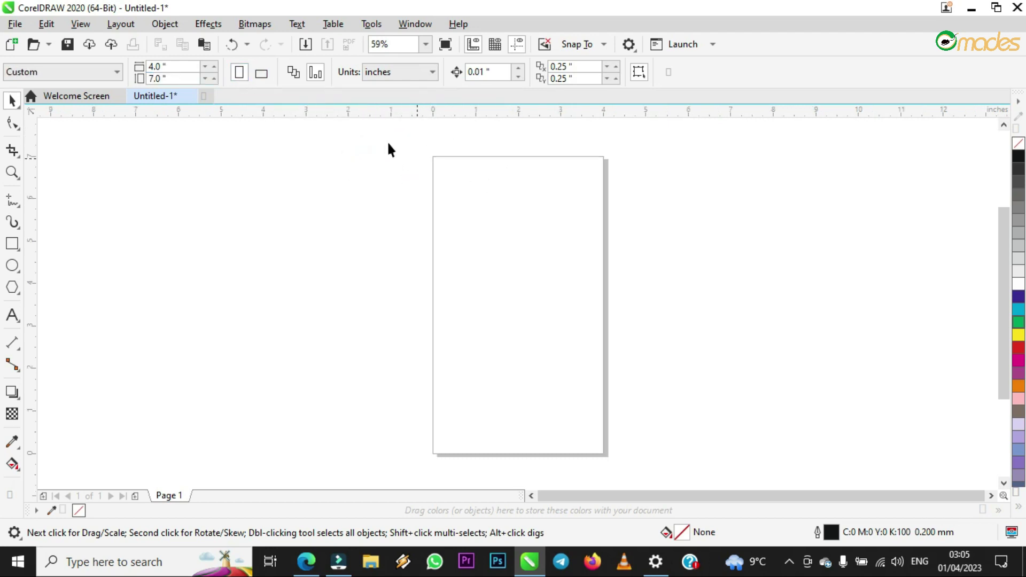
- Try landscape orientation on the 4 by 7 inch page, and return it to portrait
click(261, 75)
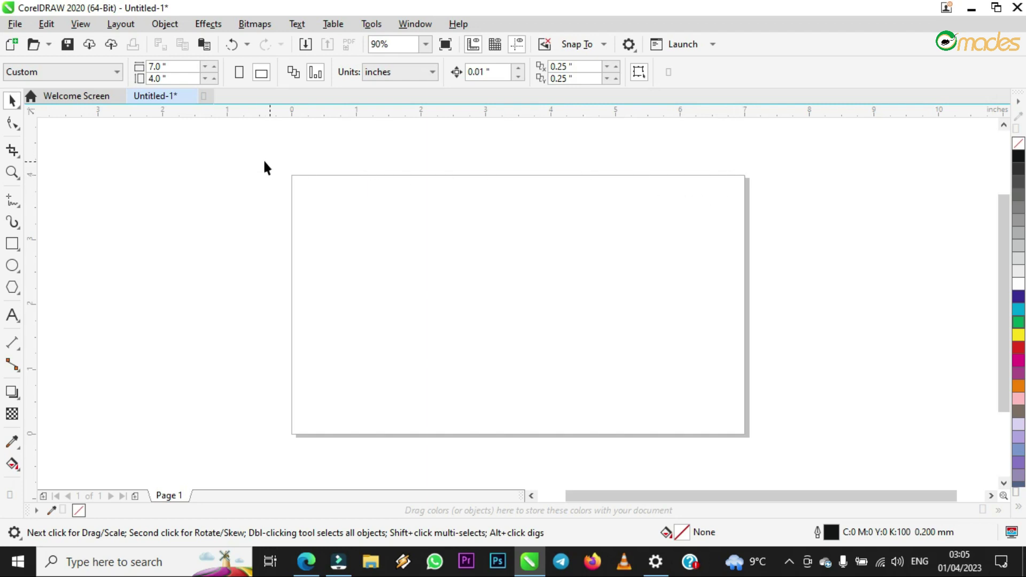
click(160, 66)
click(240, 73)
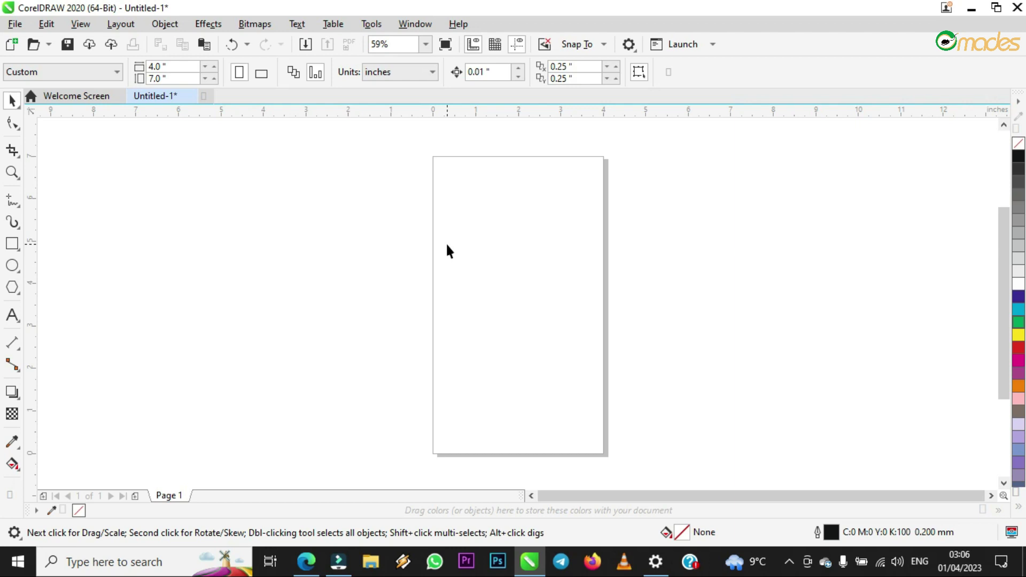
- Add a second page after page 1 and compare the dimensions of the two pages
click(131, 497)
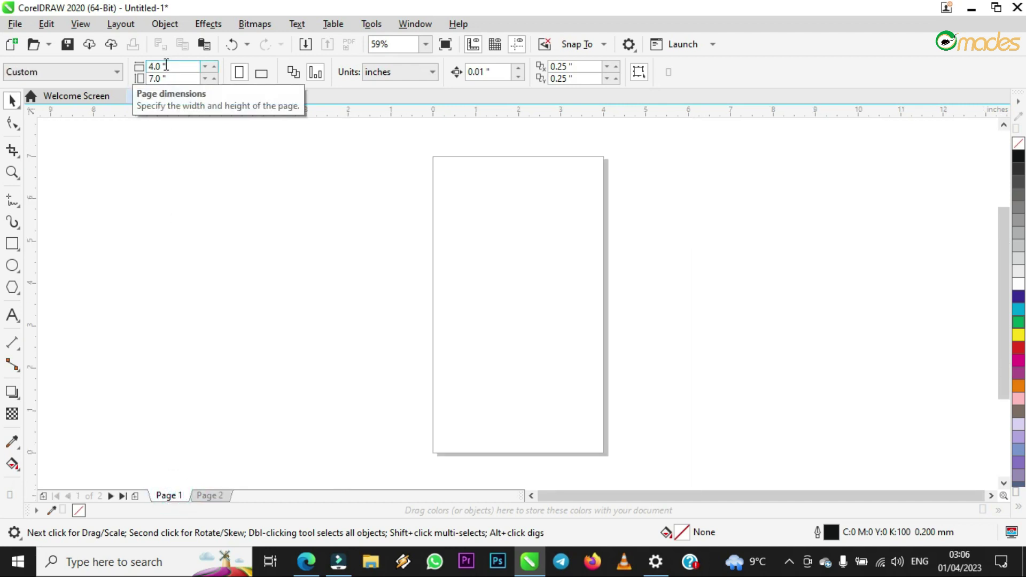
click(213, 495)
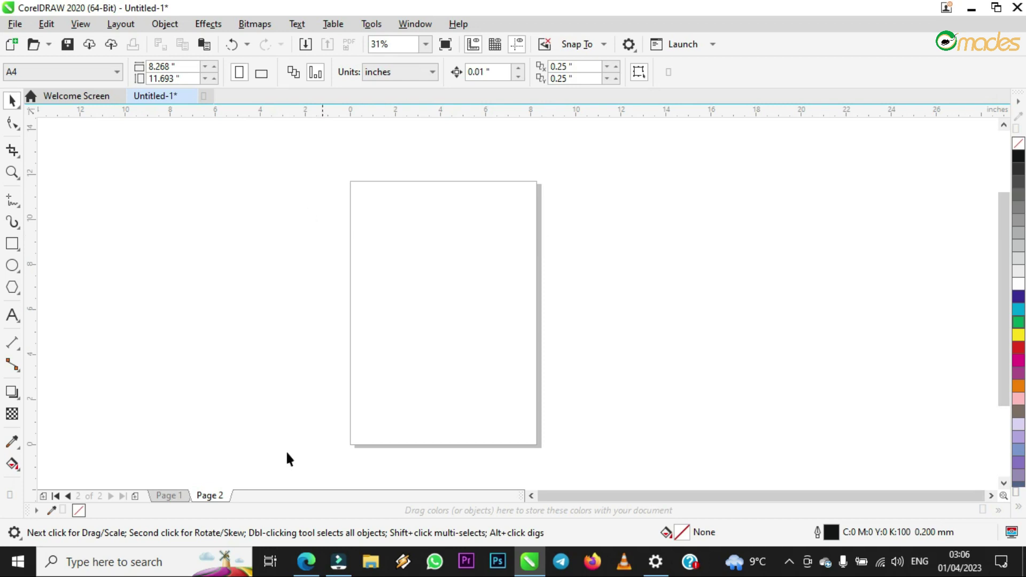
click(170, 495)
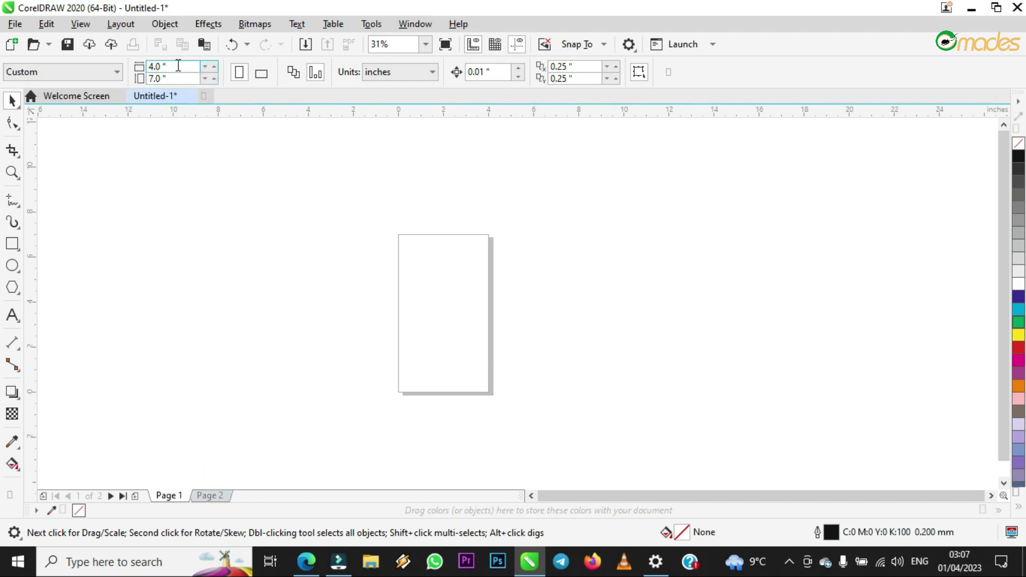
click(207, 495)
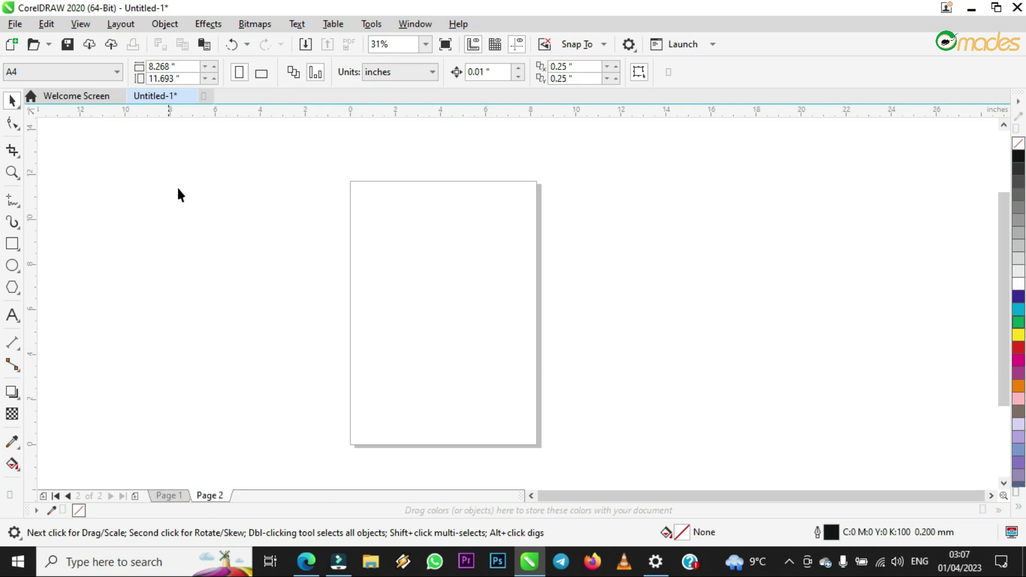
click(179, 493)
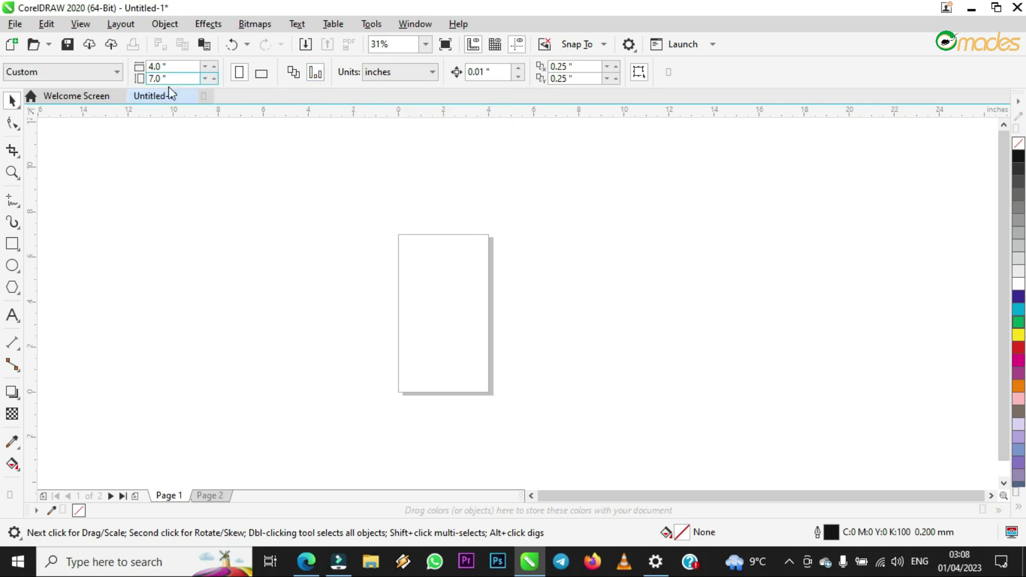
click(168, 68)
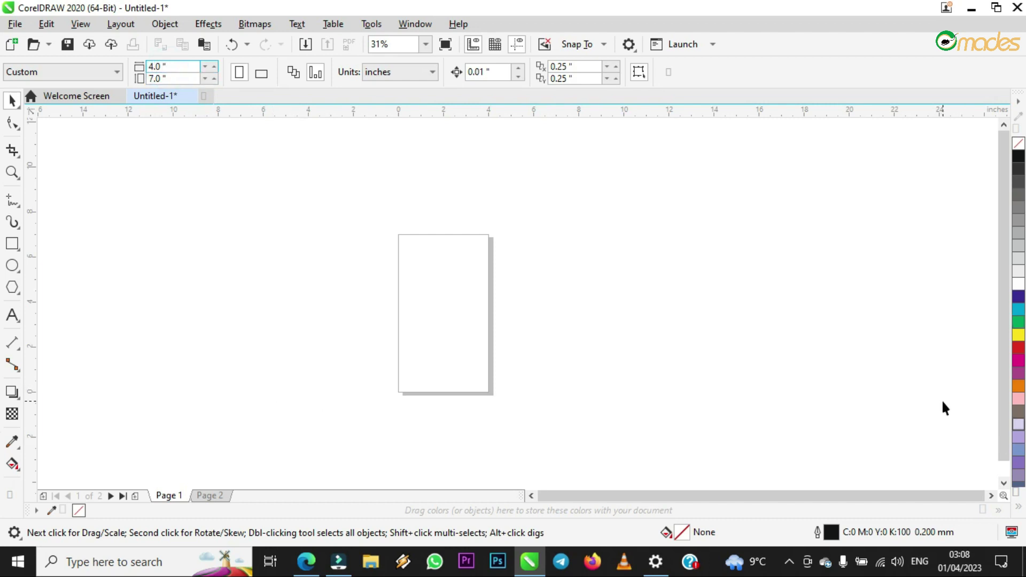
- Apply the page size setting to all pages of the document and delete page 2
click(294, 72)
click(211, 496)
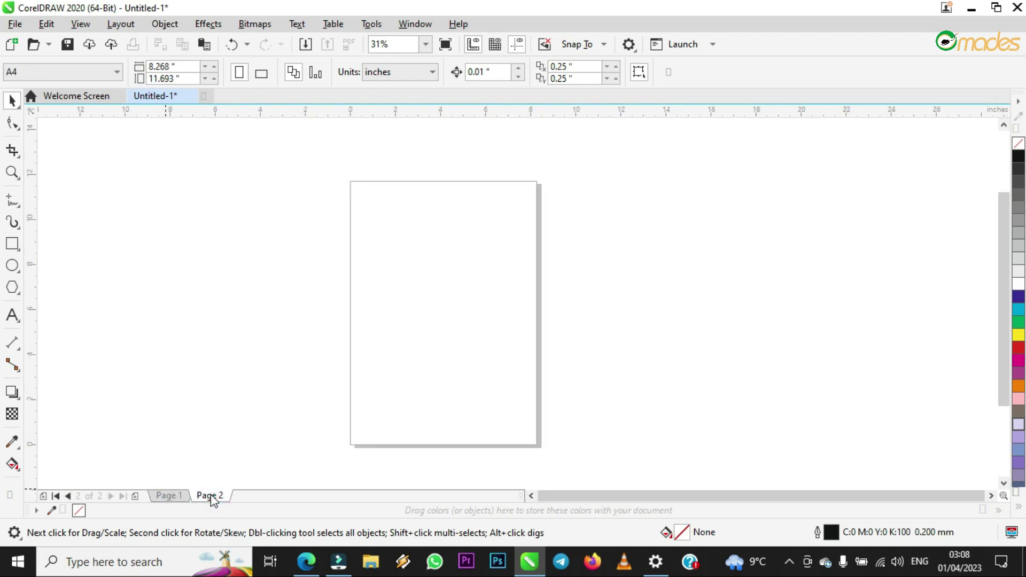
right_click(213, 497)
click(238, 467)
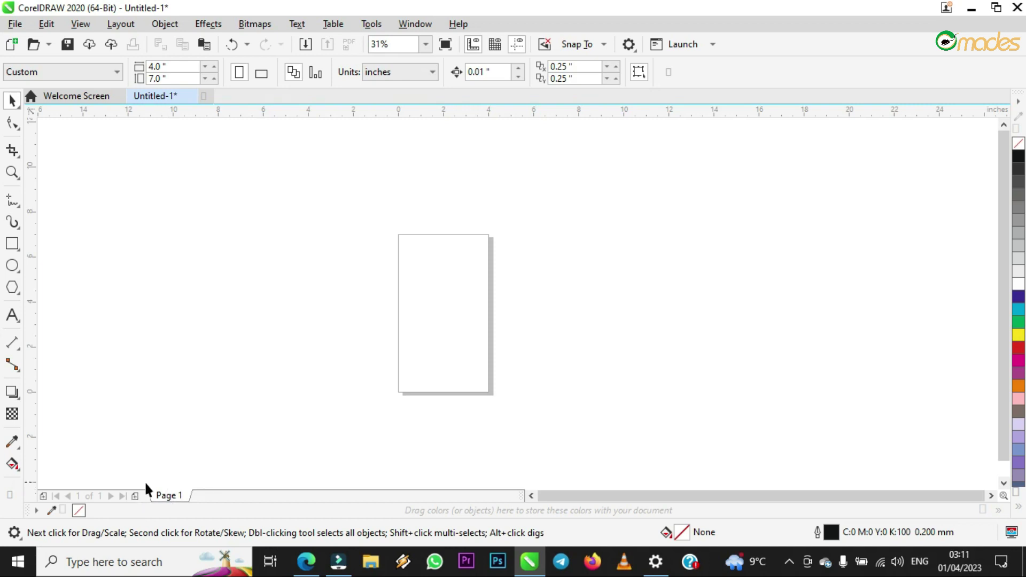
- Add three pages after page 1 and check the dimensions and orientation of the pages
click(135, 497)
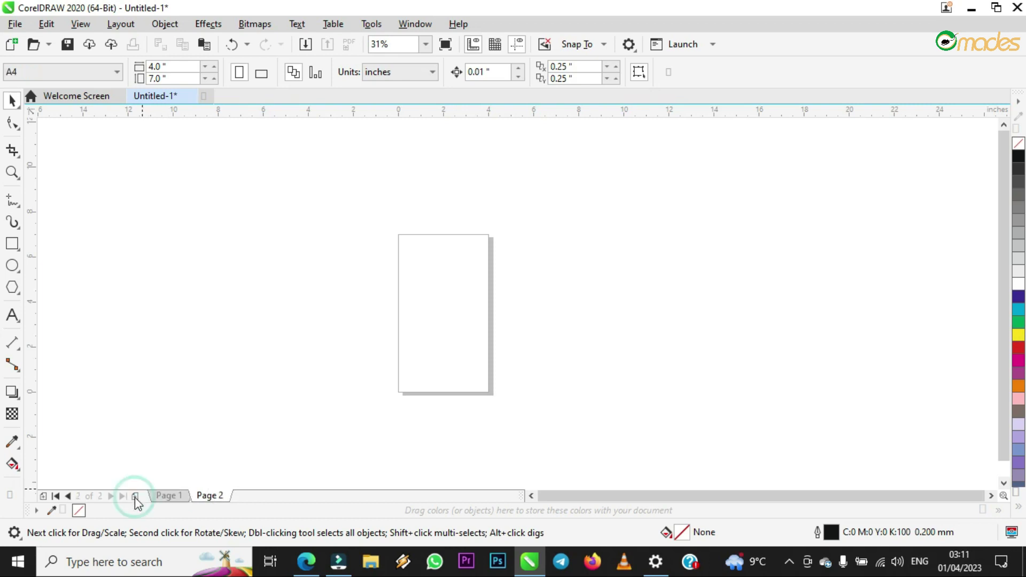
click(135, 496)
click(135, 497)
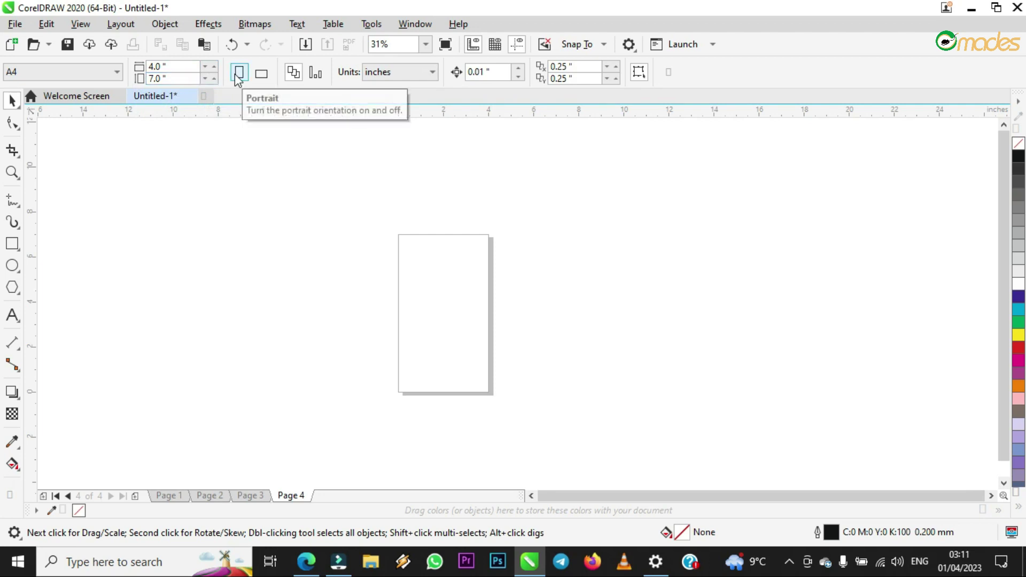
click(259, 496)
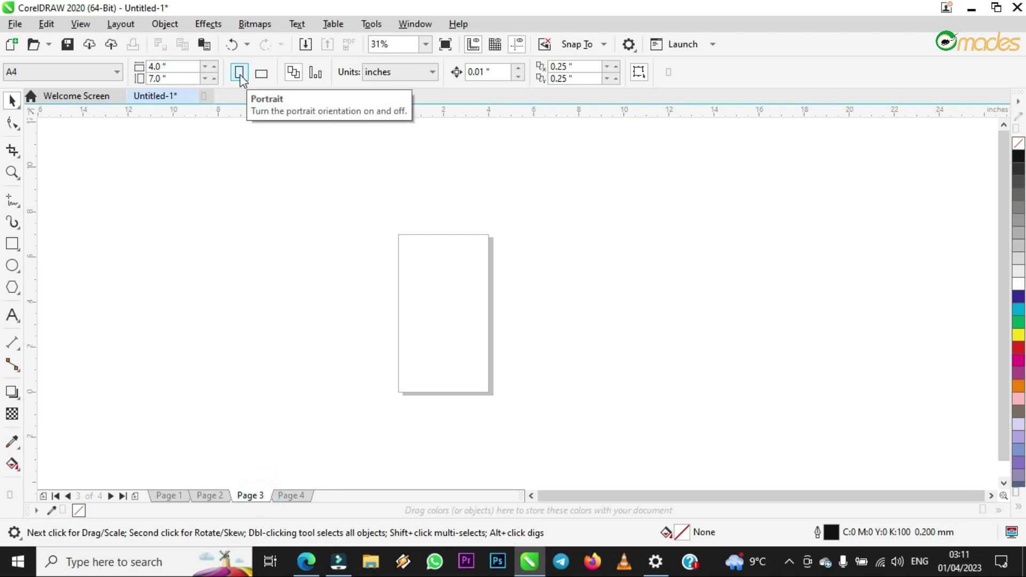
click(218, 495)
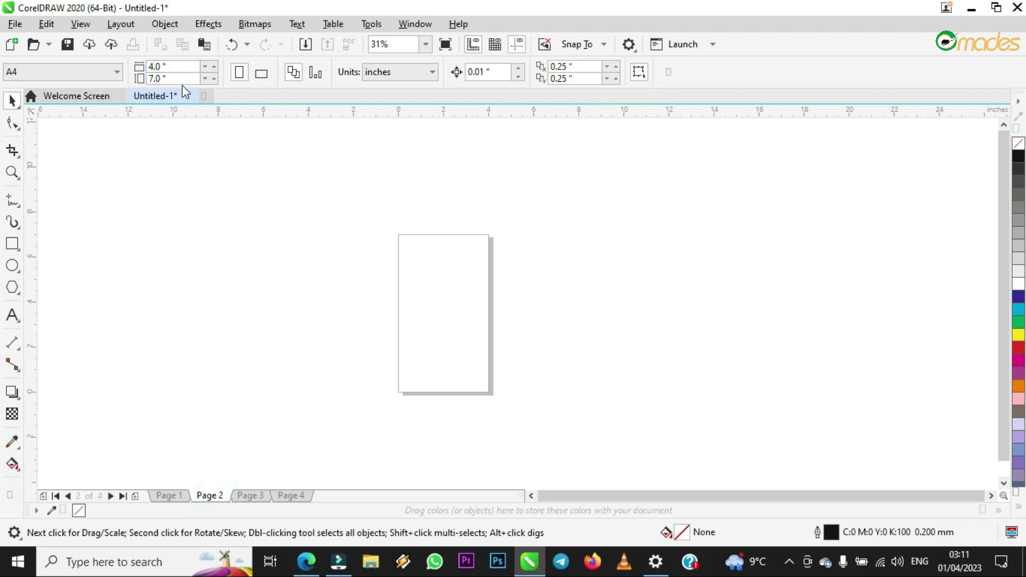
click(176, 496)
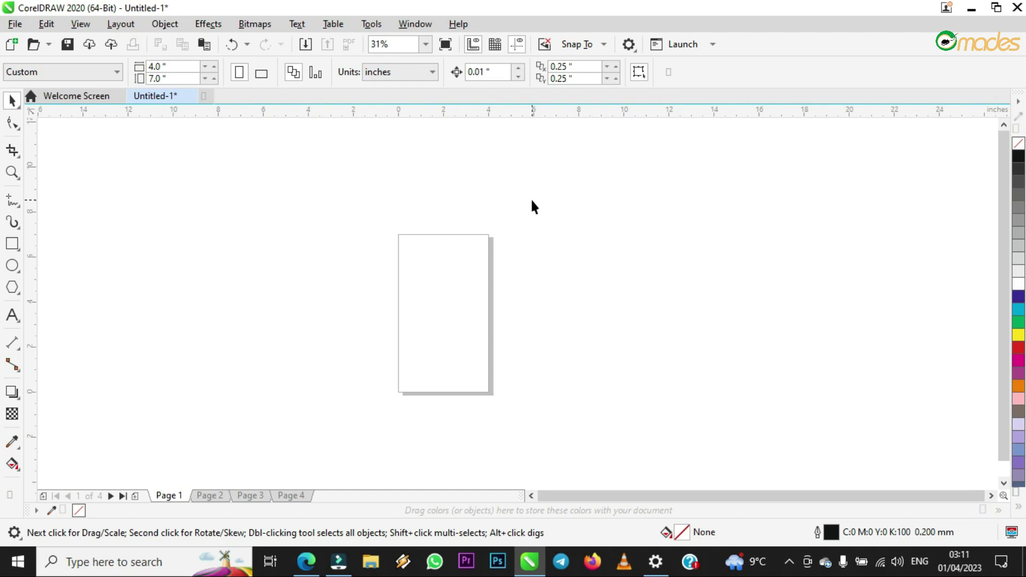
click(288, 495)
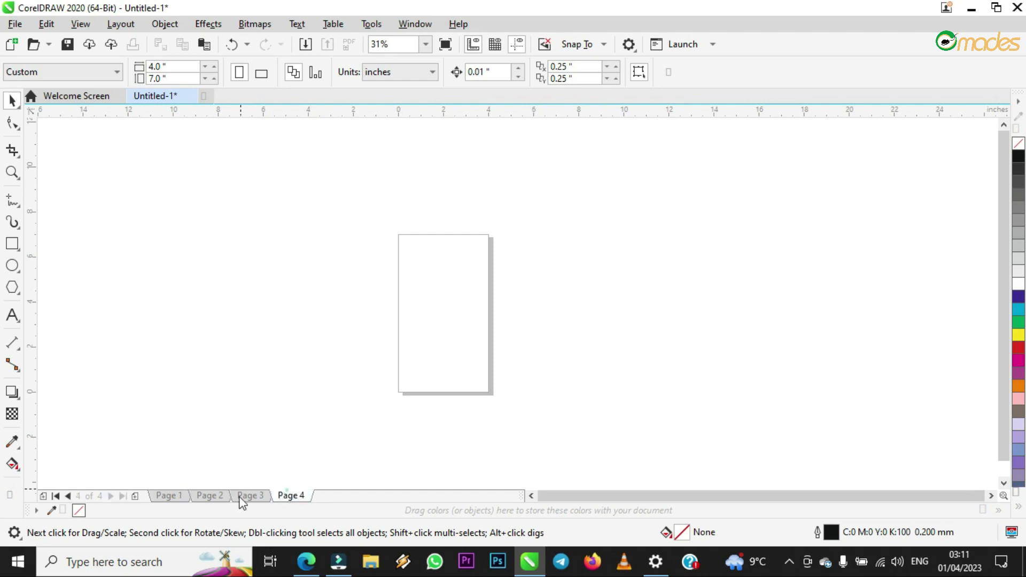
- Add nine more pages after page 4 to extend the document to 13 pages
click(136, 496)
click(137, 497)
click(136, 497)
click(136, 497)
click(136, 497)
click(137, 497)
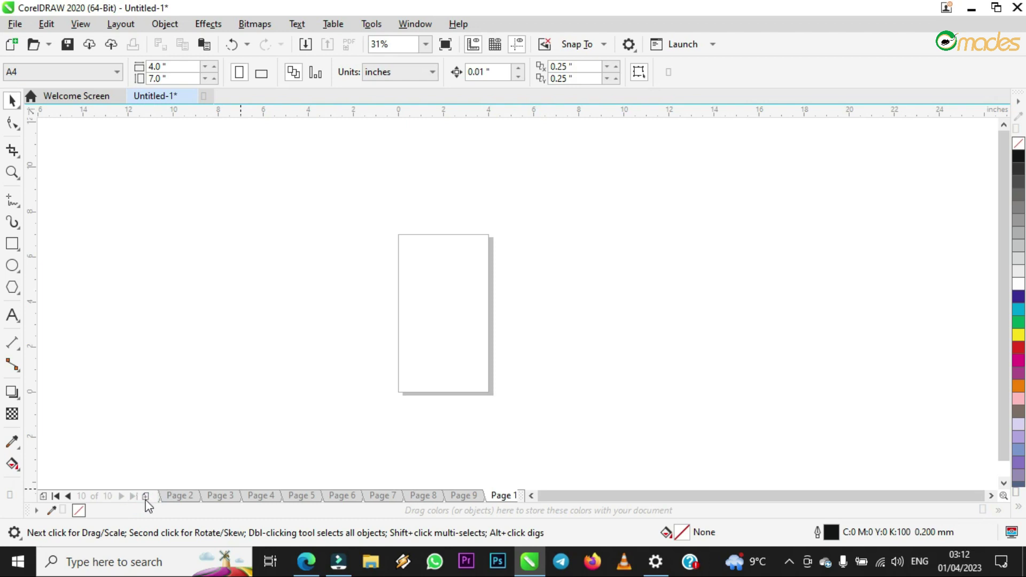
click(147, 501)
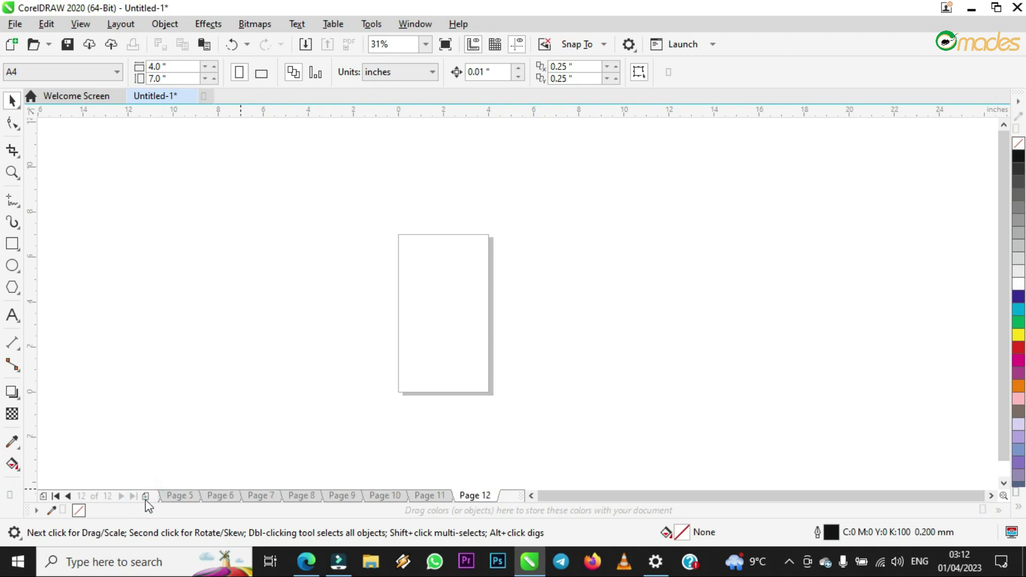
click(145, 497)
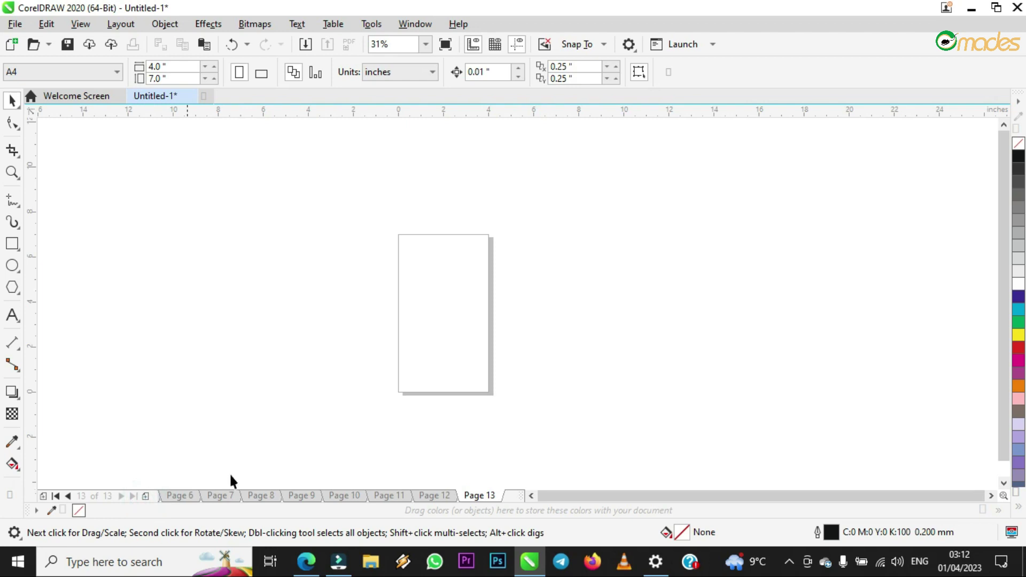
- Delete the last two pages of the document, page 13 and page 12
right_click(480, 496)
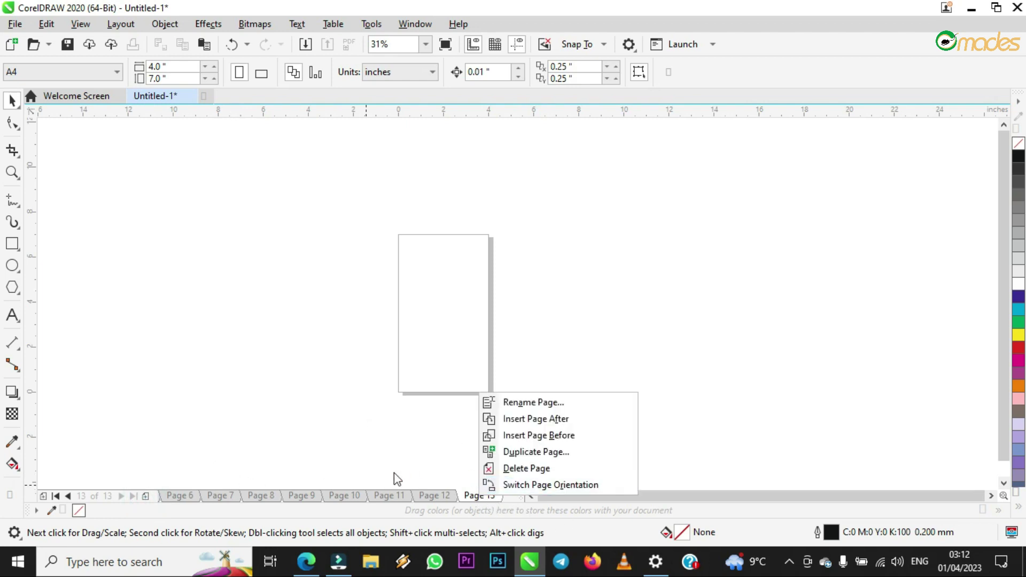
click(398, 418)
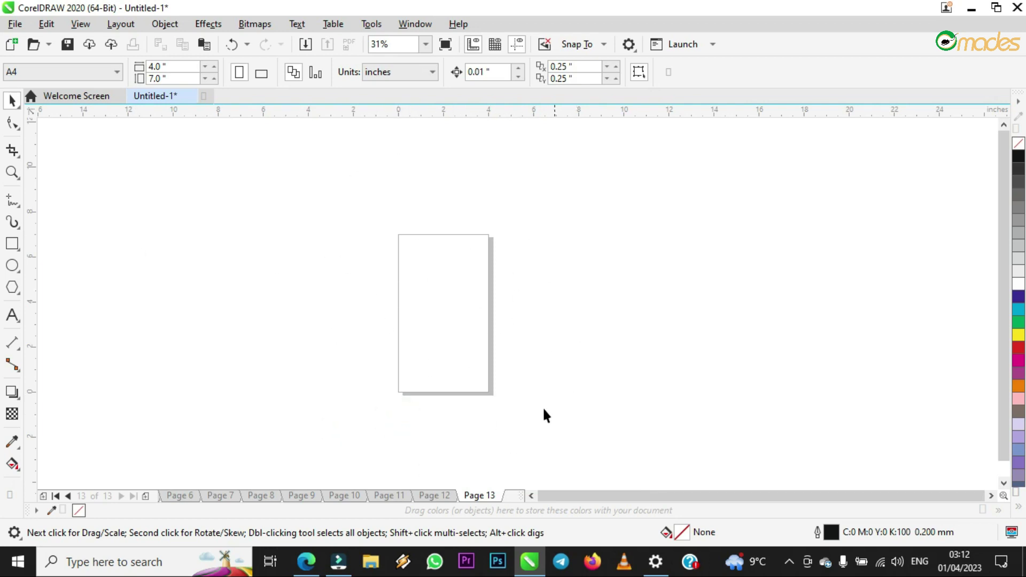
click(447, 496)
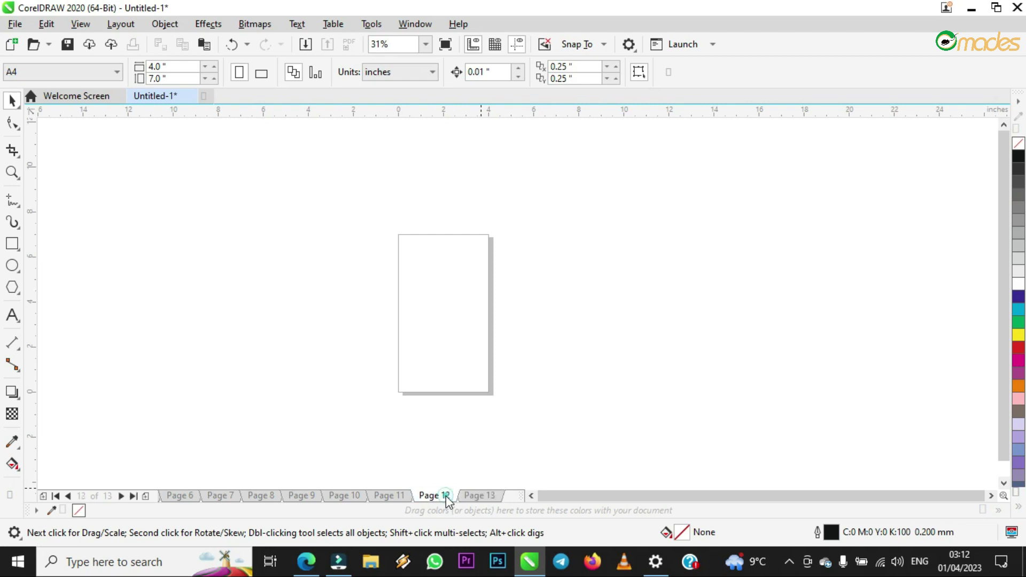
click(479, 497)
right_click(478, 497)
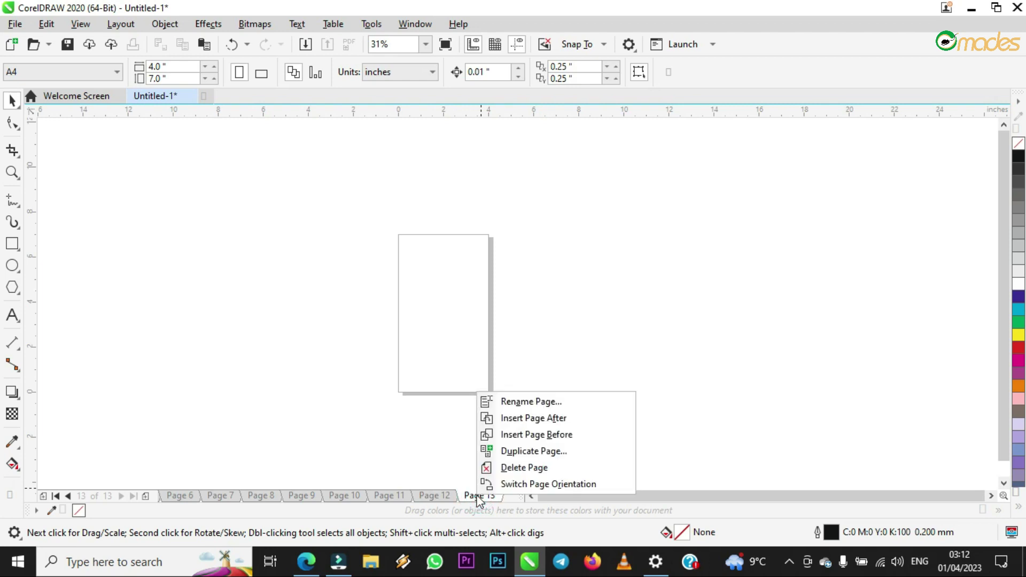
click(511, 469)
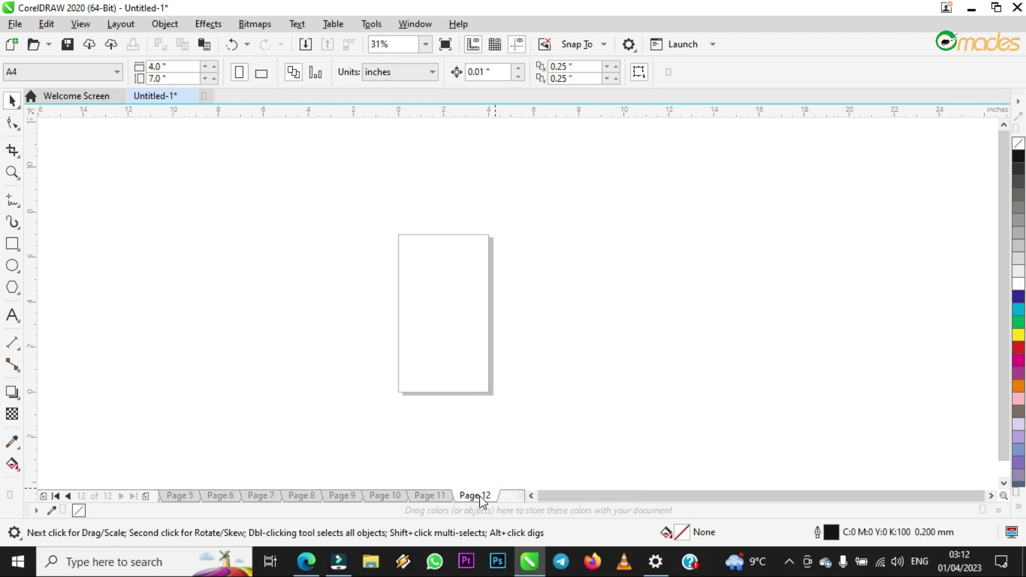
right_click(479, 496)
click(512, 468)
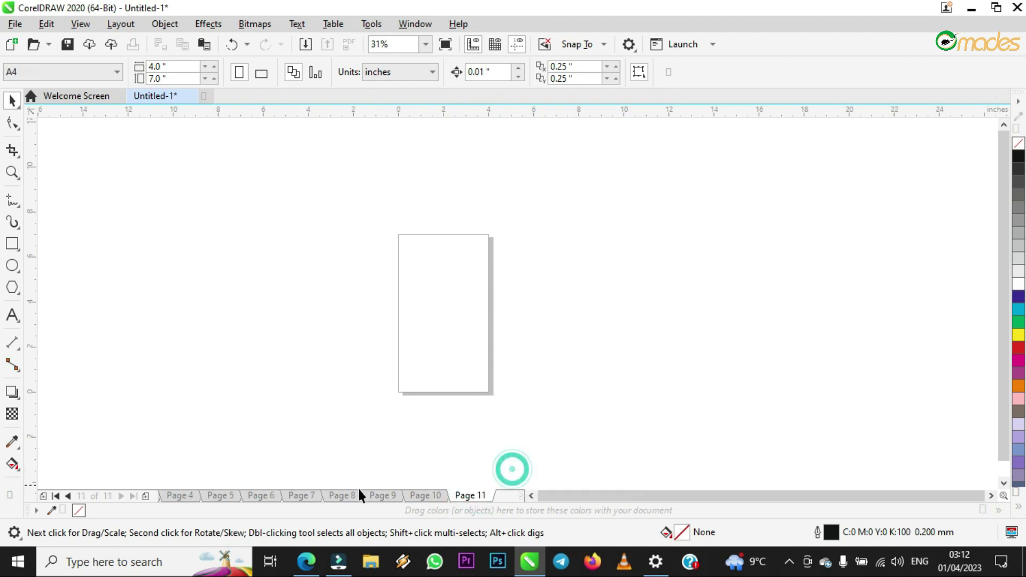
- Delete page 6 from the middle of the document
click(263, 498)
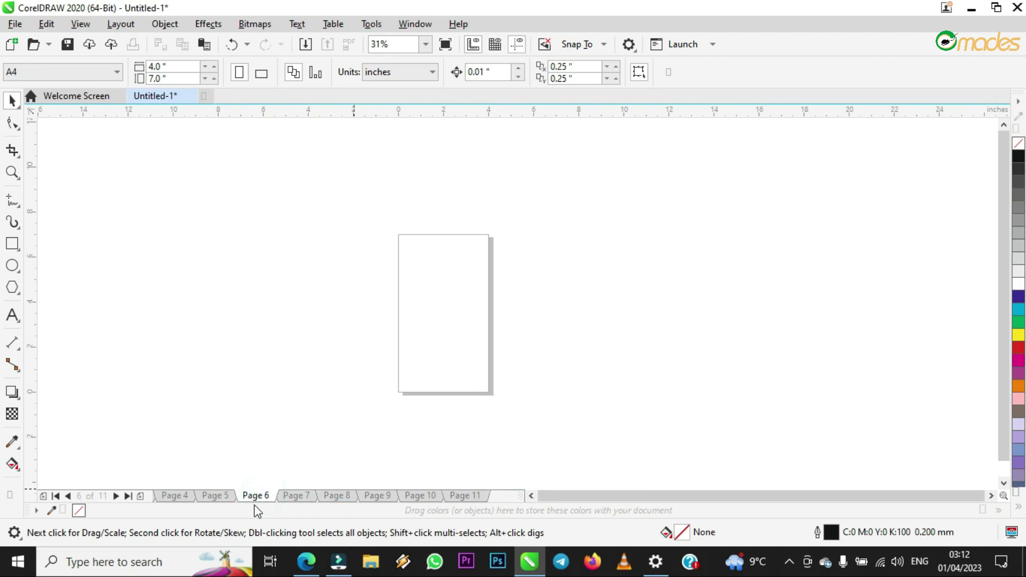
right_click(259, 498)
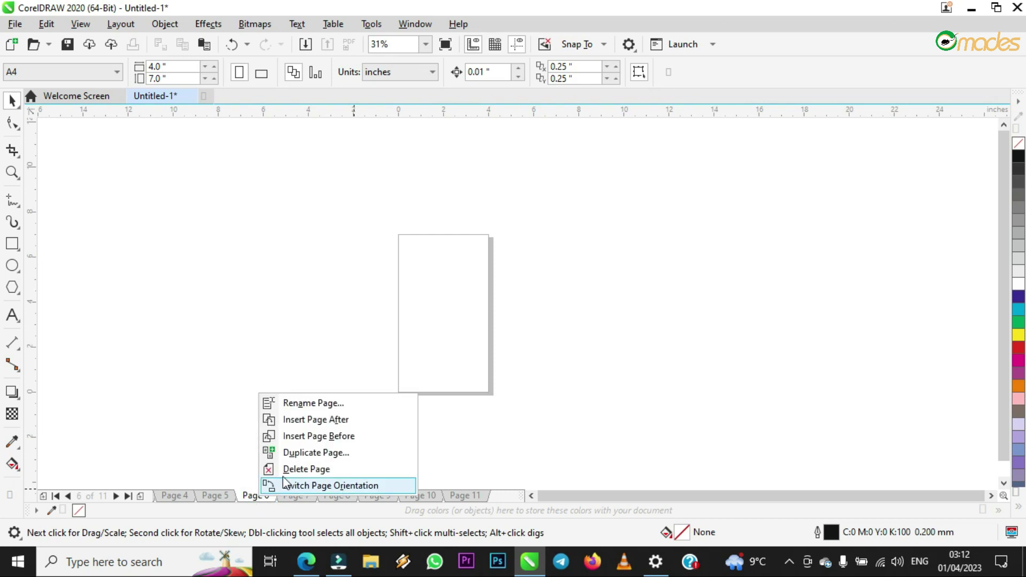
click(287, 472)
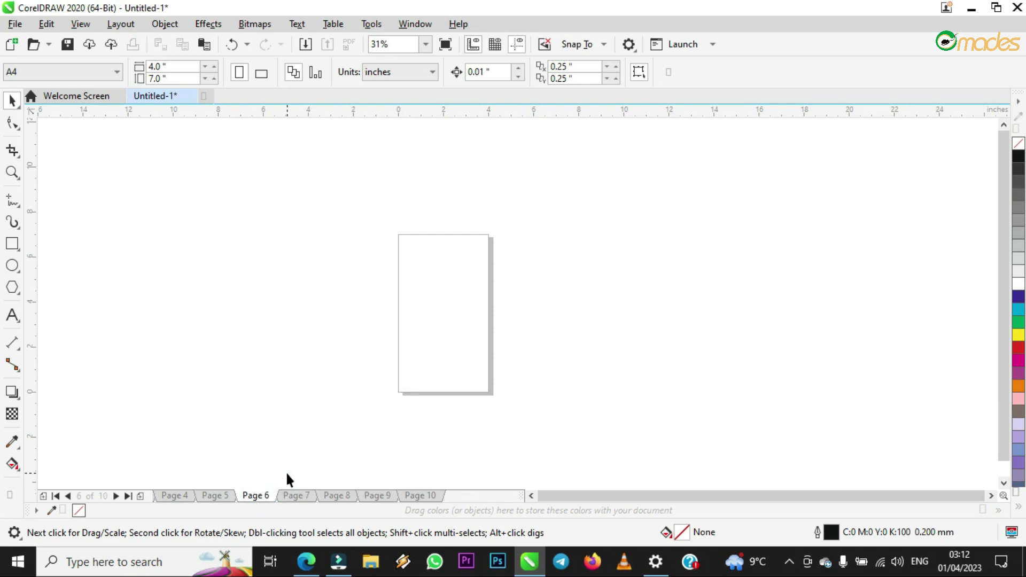